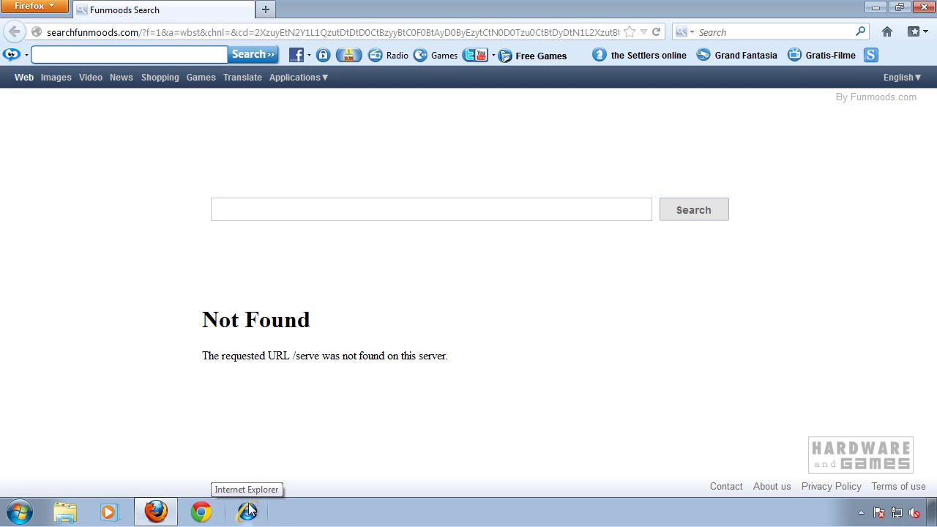
Open Control Panel's list of installed programs from the Start menu
click(20, 511)
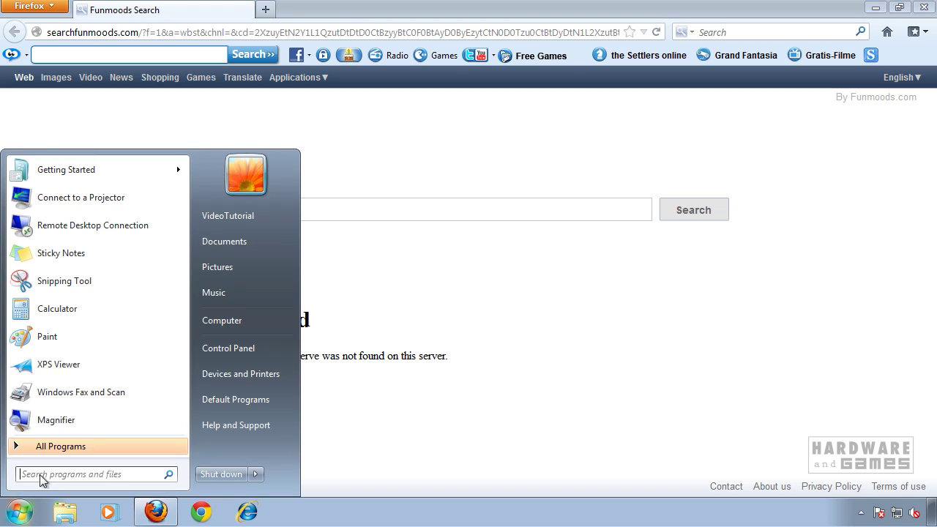
click(271, 353)
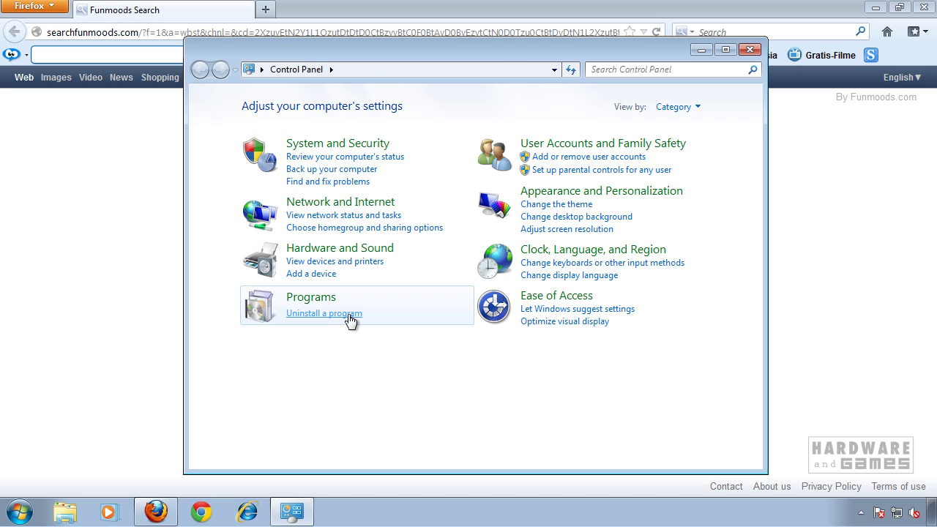
click(350, 314)
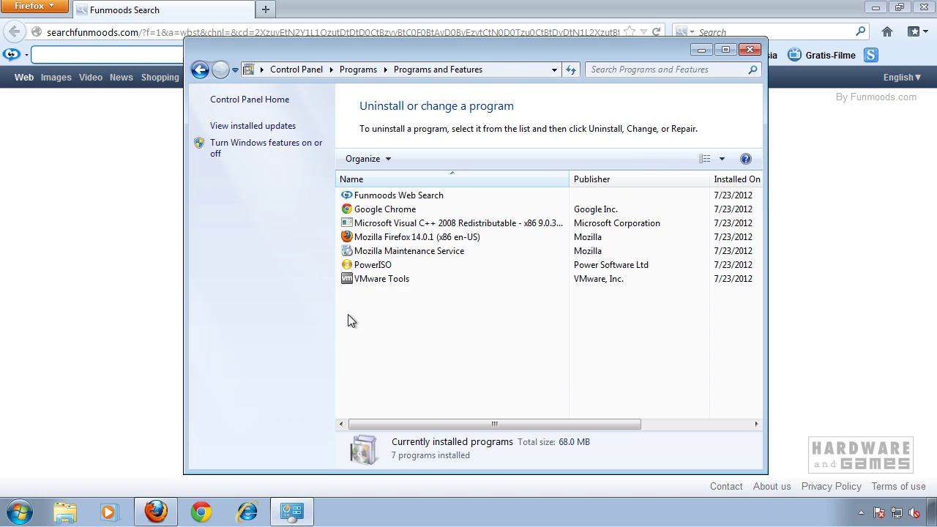
Uninstall Funmoods Web Search and close the Funmoods page Internet Explorer opened
click(452, 195)
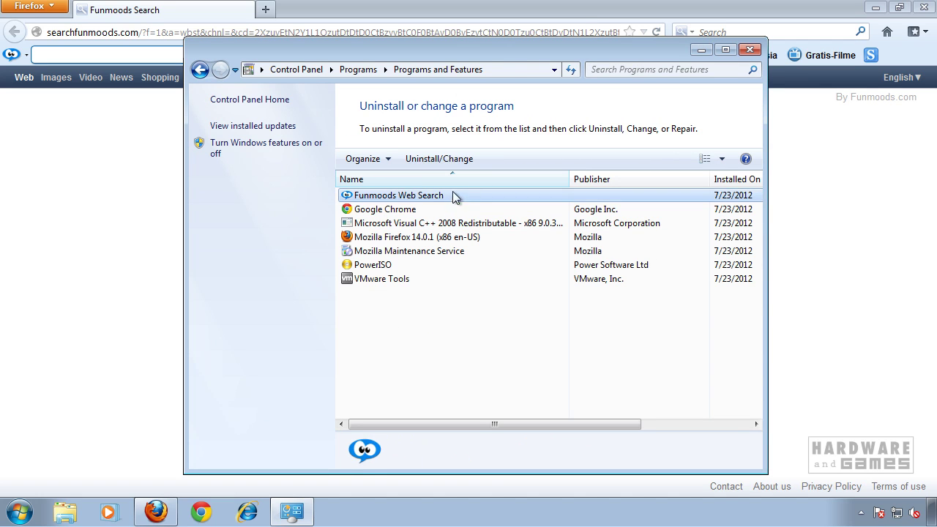
click(452, 161)
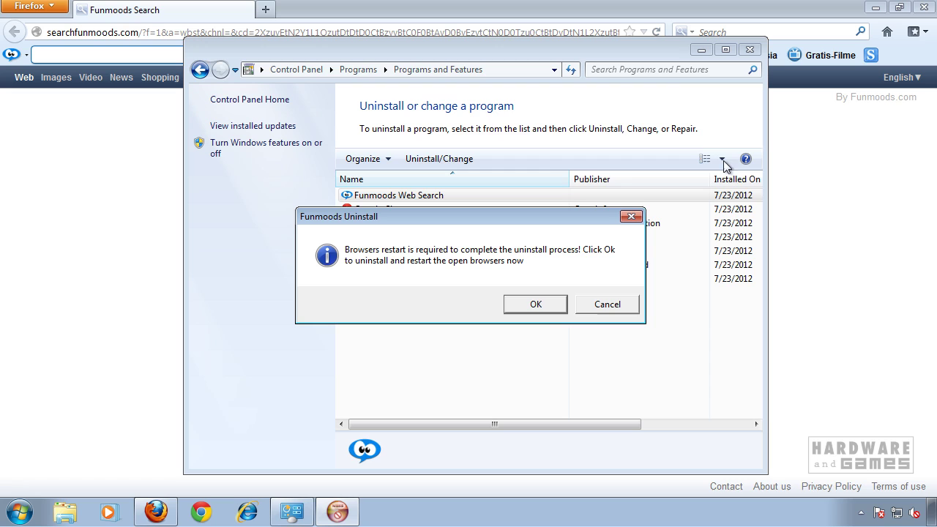
click(542, 310)
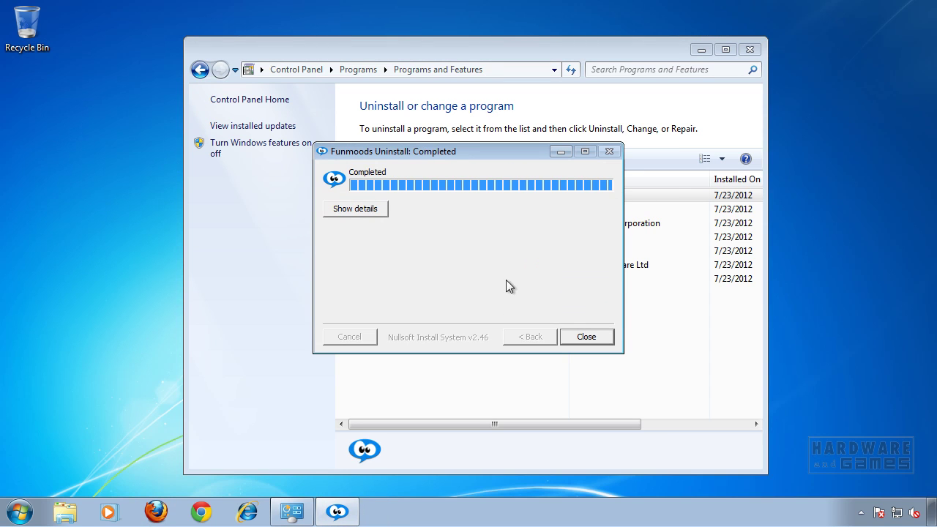
click(587, 338)
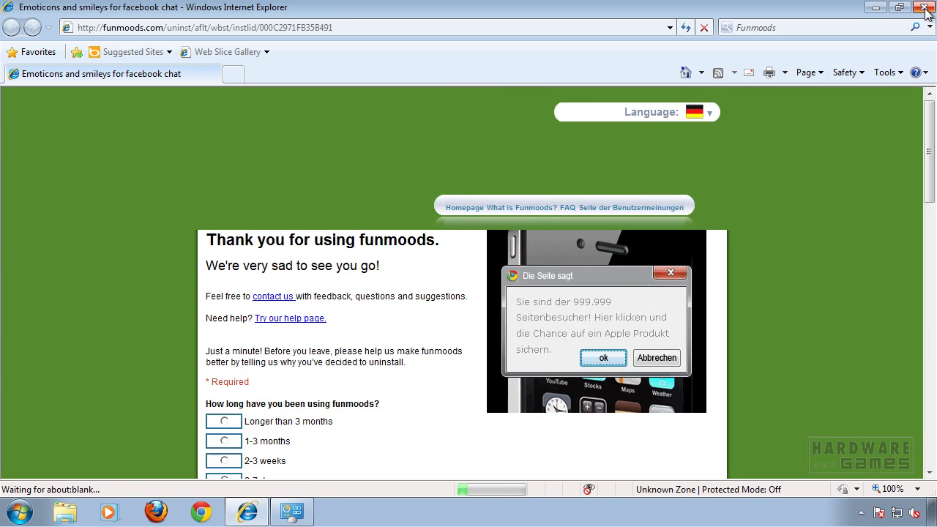
click(924, 7)
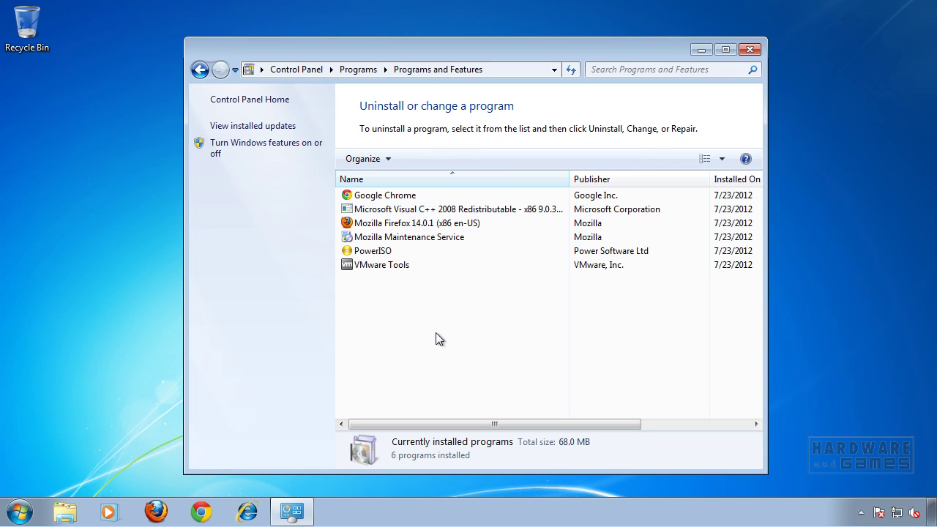
Relaunch Firefox and restore its home page to the default Start Page in Options
click(748, 51)
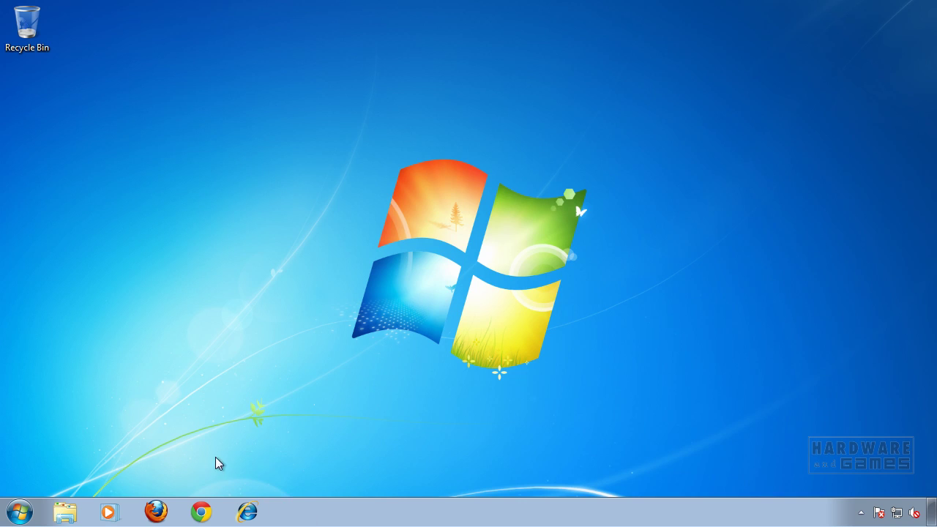
click(158, 510)
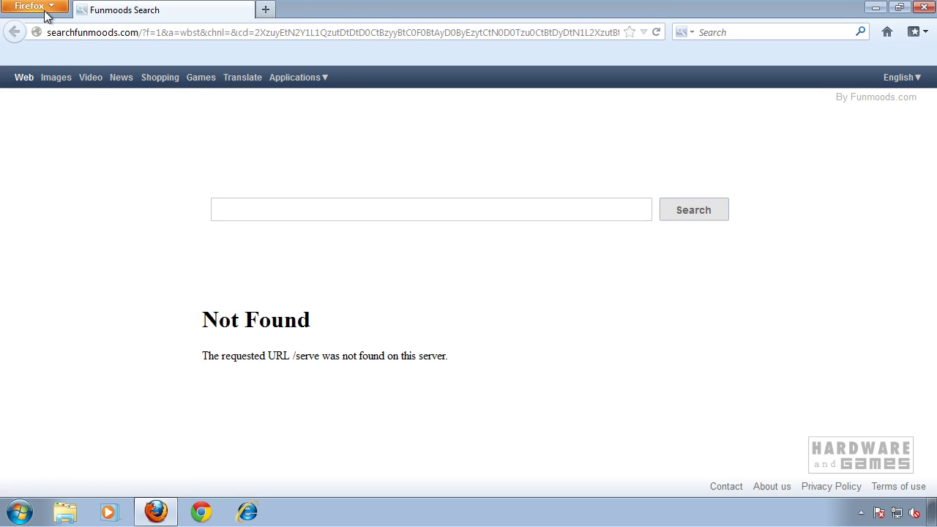
click(22, 7)
click(238, 97)
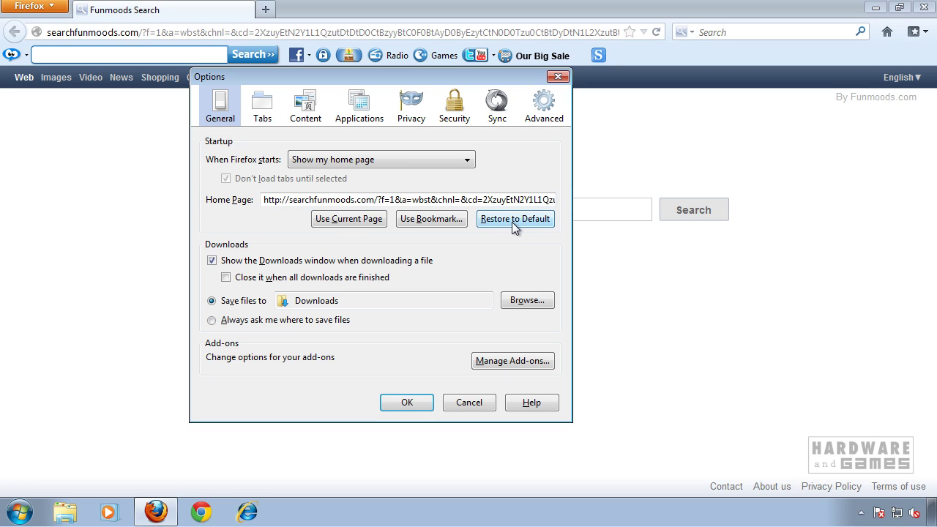
click(512, 221)
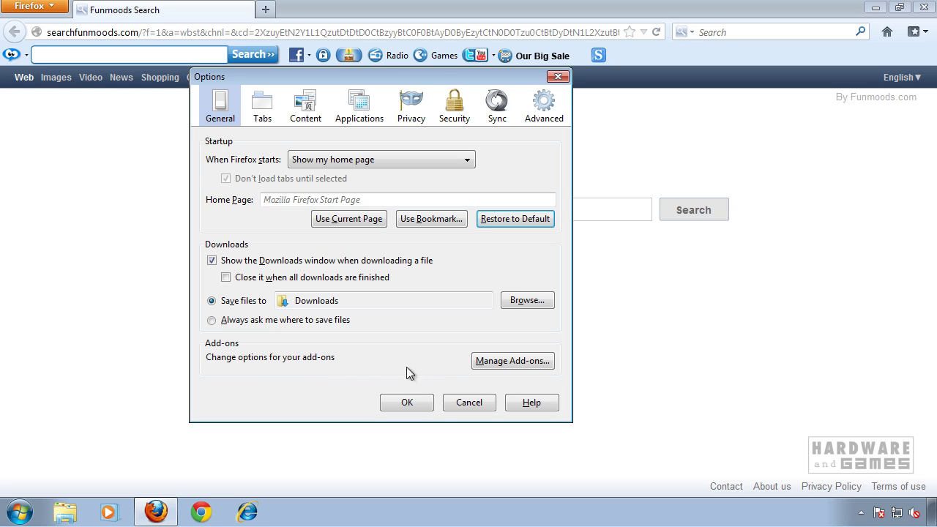
click(516, 370)
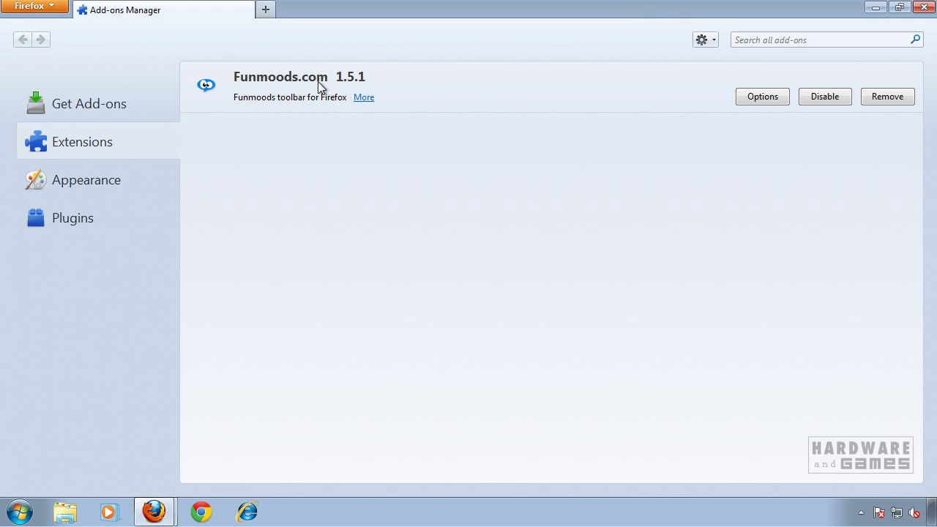
Remove the Funmoods.com extension in Add-ons Manager and restart Firefox
click(890, 96)
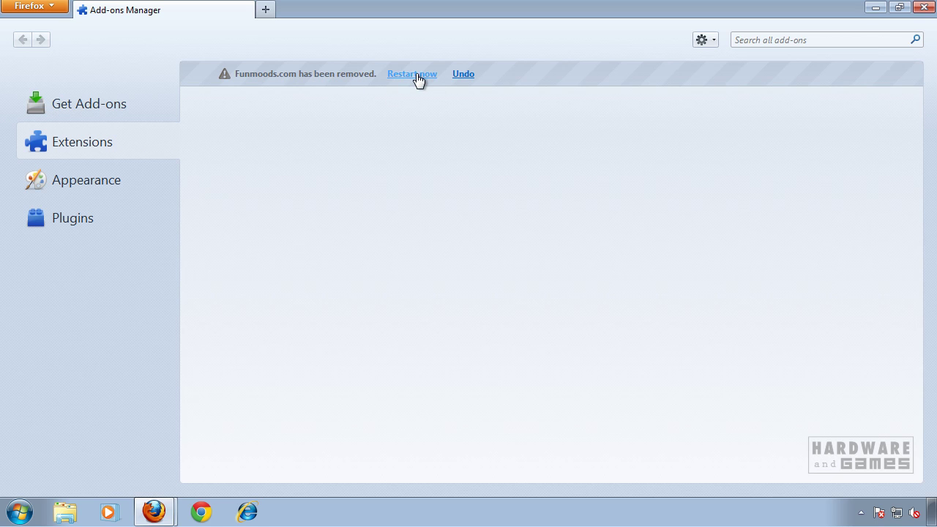
click(415, 75)
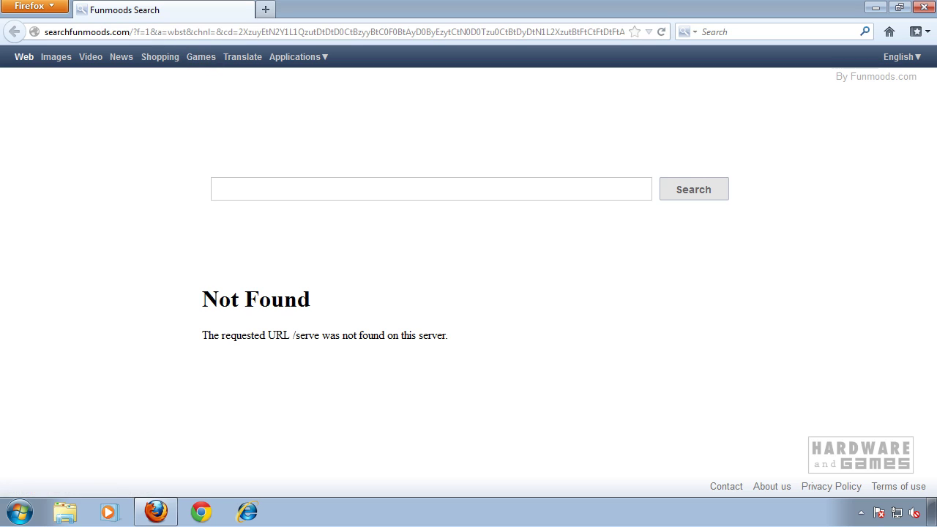
Load about:config, accept the warning and show the filtered Funmoods preferences
key(ctrl+l)
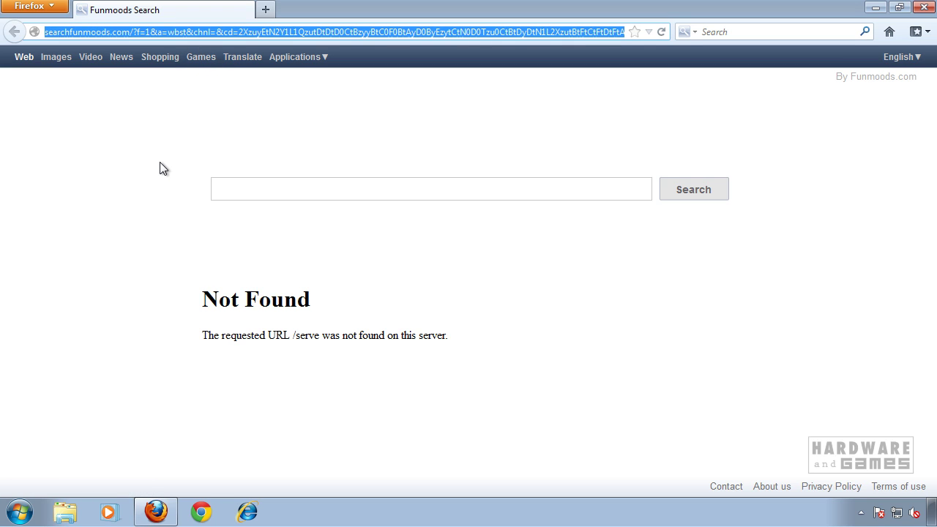
text(about:)
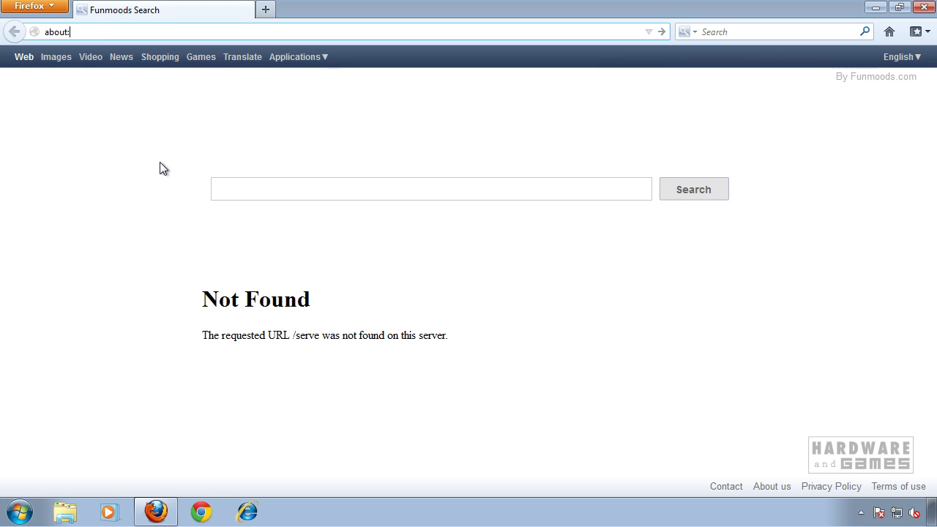
text(config)
key(Return)
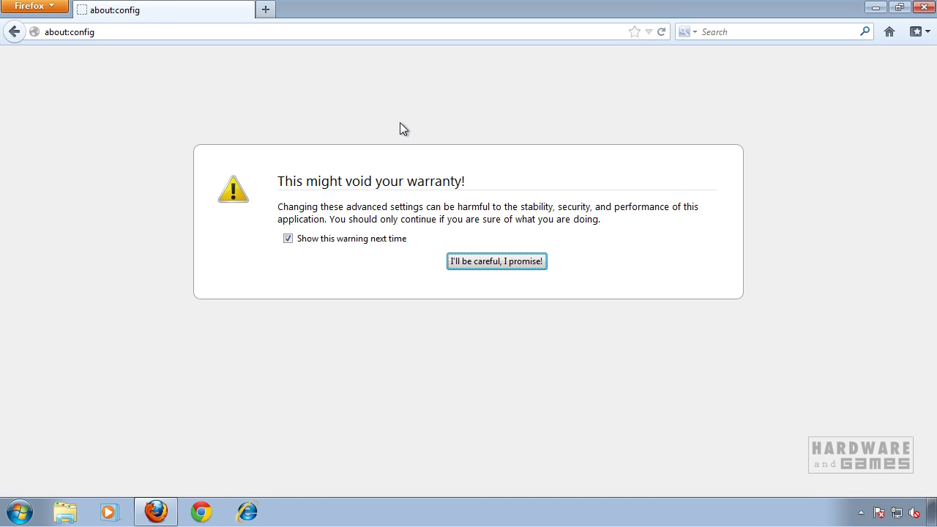
click(486, 264)
text(funmood)
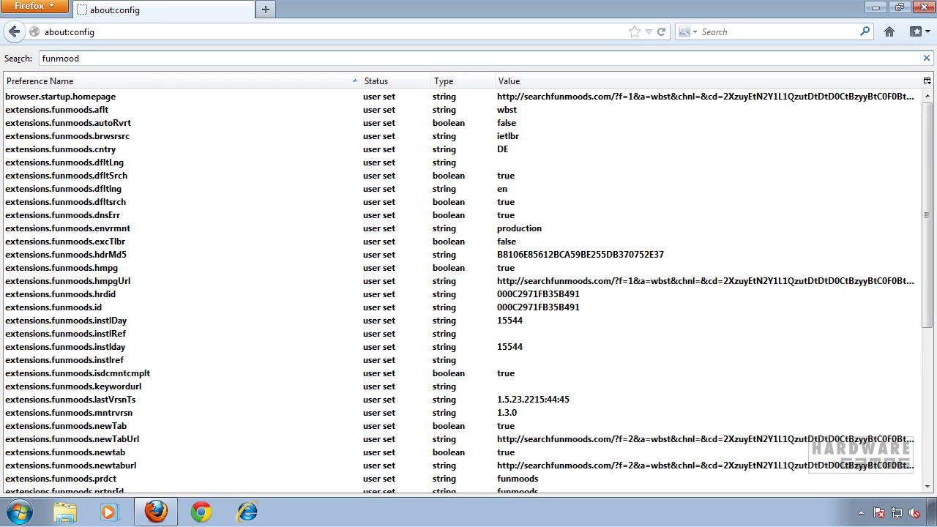
click(162, 177)
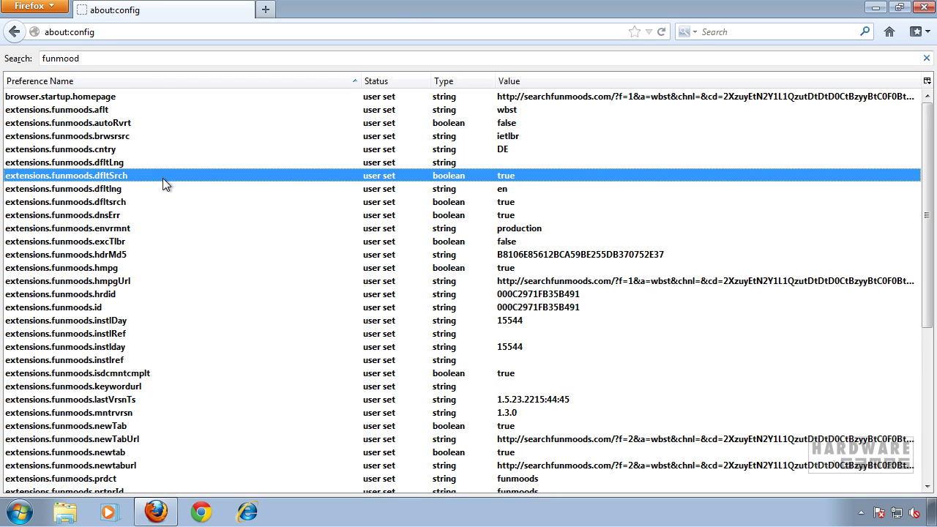
scroll(172, 220, down, 7)
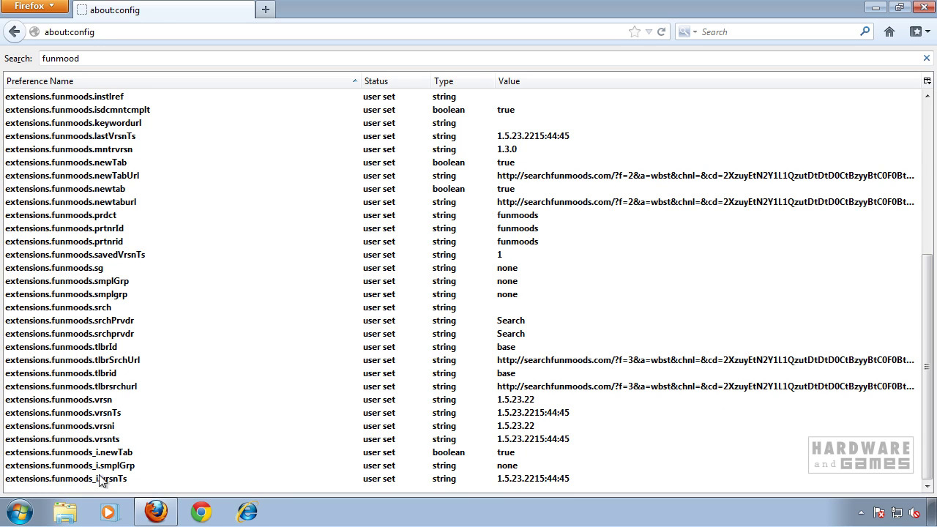
scroll(95, 454, up, 7)
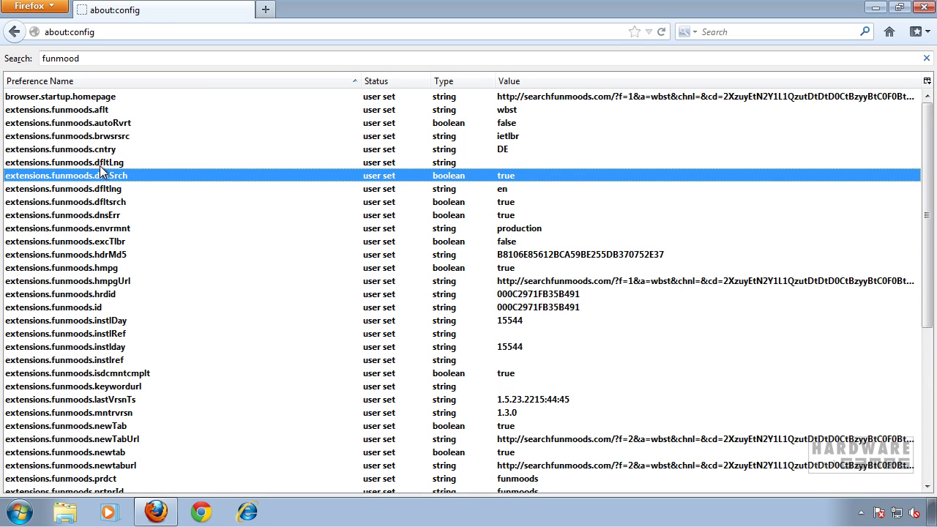
Reset browser.startup.homepage, extensions.funmoods.aflt and extensions.funmoods.autoRvrt to default
right_click(92, 97)
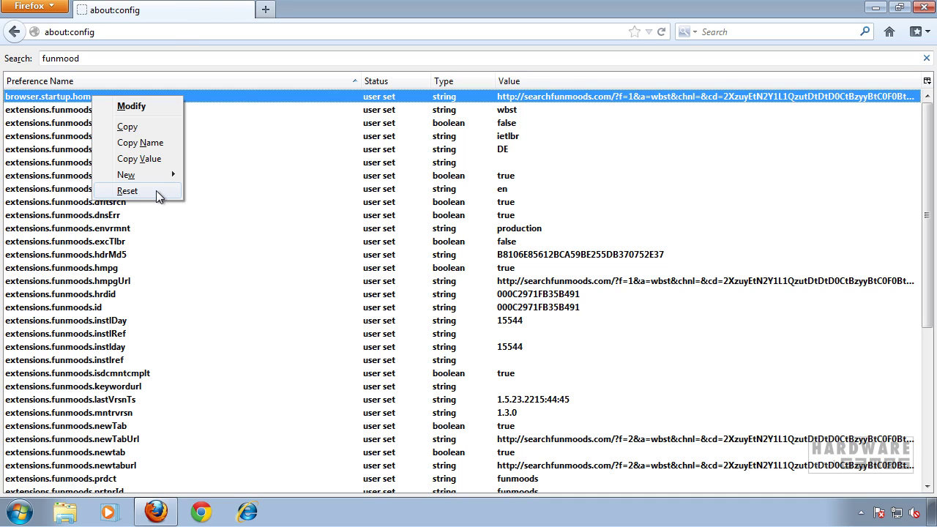
click(156, 191)
right_click(99, 110)
click(128, 203)
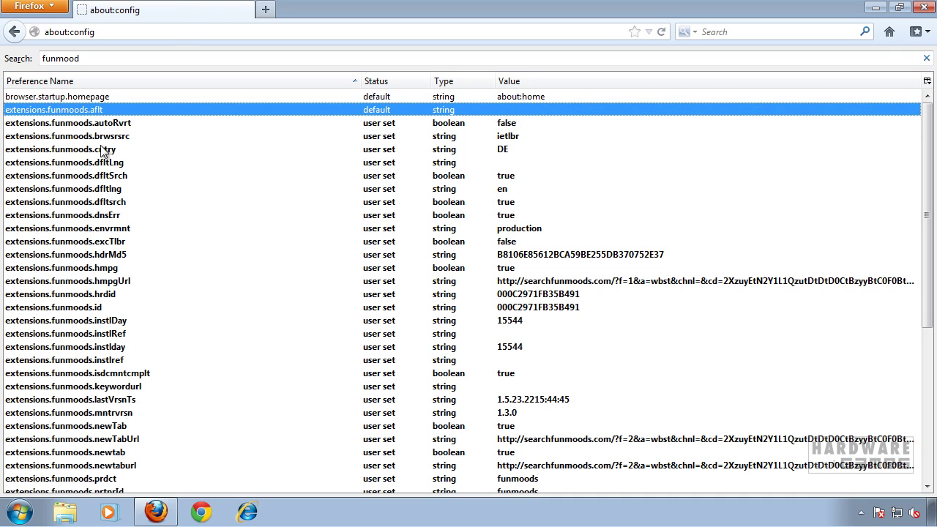
right_click(100, 124)
click(135, 220)
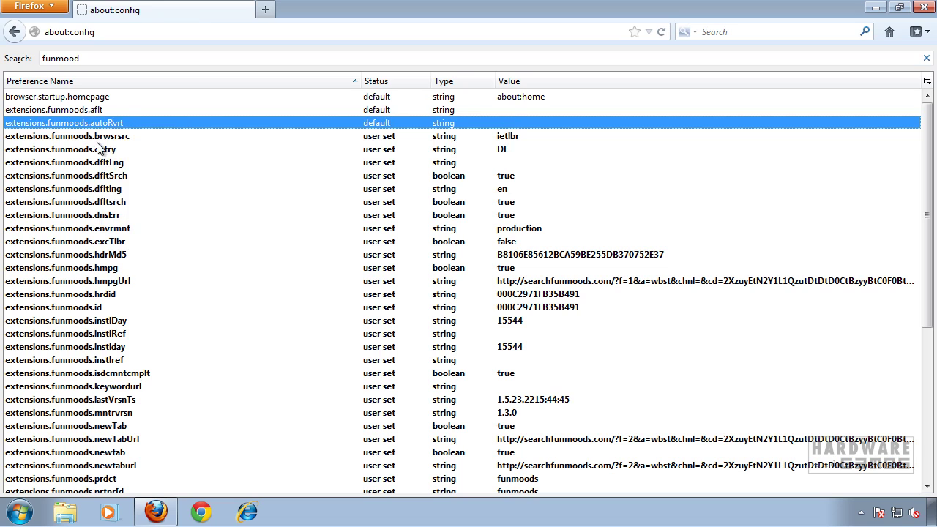
Reset funmoods brwsrsrc, cntry and funmoods_i.vrsnTs preferences to default
right_click(99, 137)
click(135, 235)
right_click(101, 150)
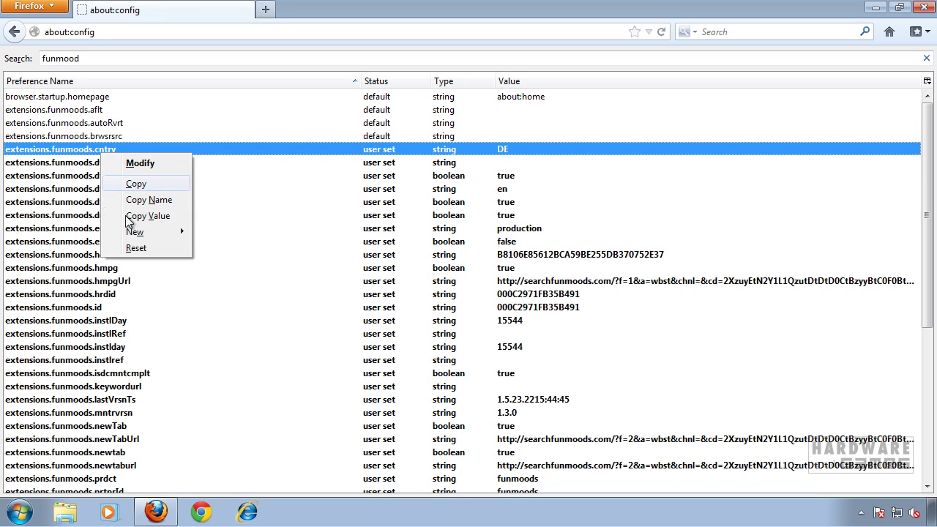
click(117, 249)
right_click(102, 162)
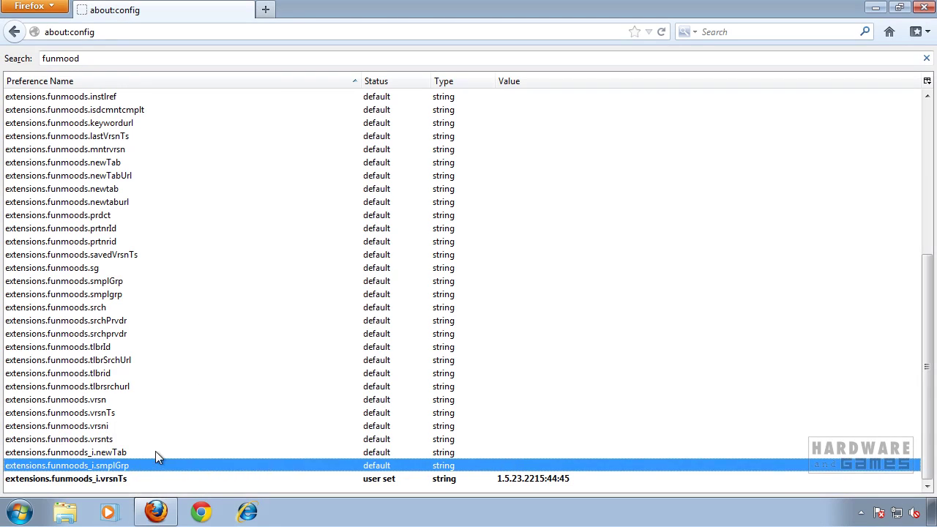
right_click(106, 477)
click(138, 459)
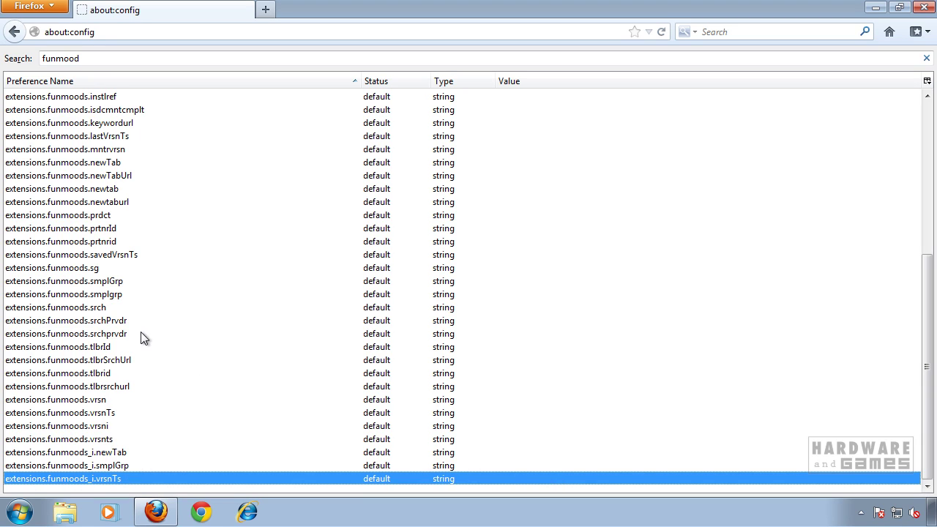
Remove the leftover 'Search' engine, leaving Google, then load the Firefox Start Page
click(687, 31)
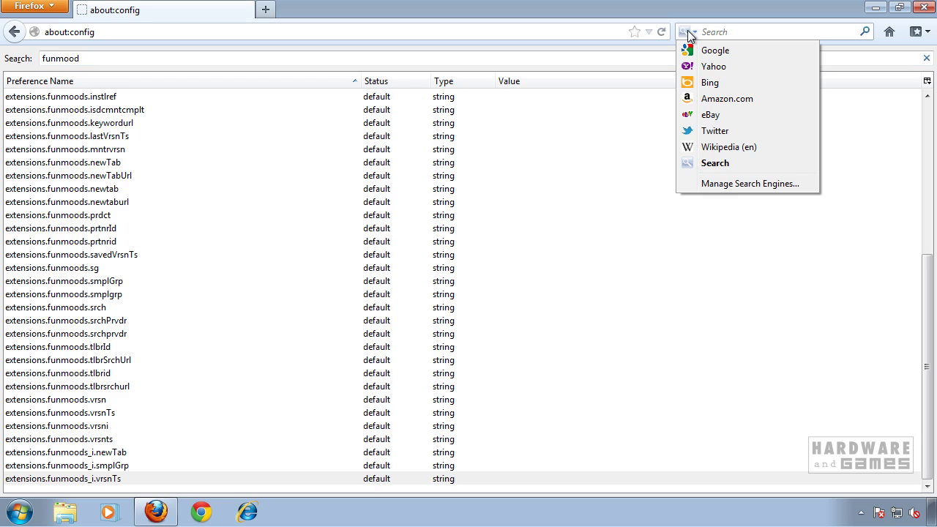
click(729, 184)
click(365, 286)
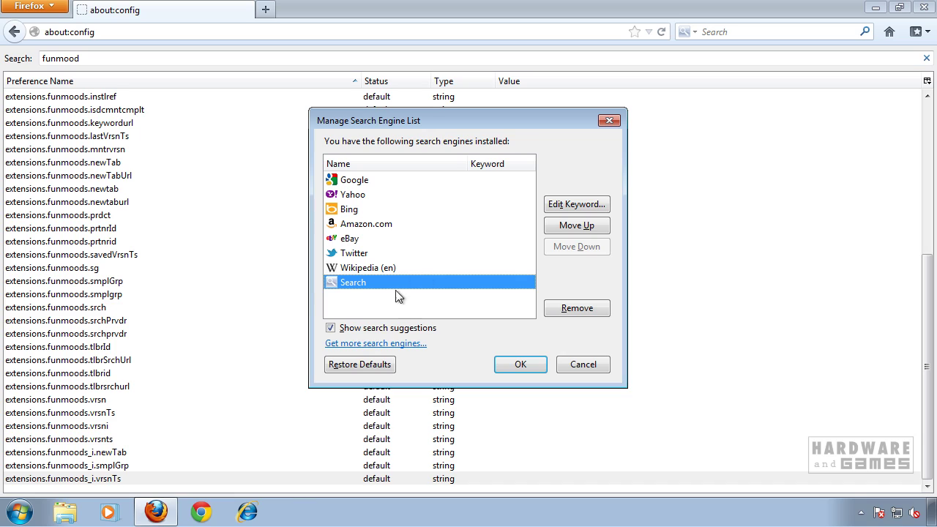
click(597, 311)
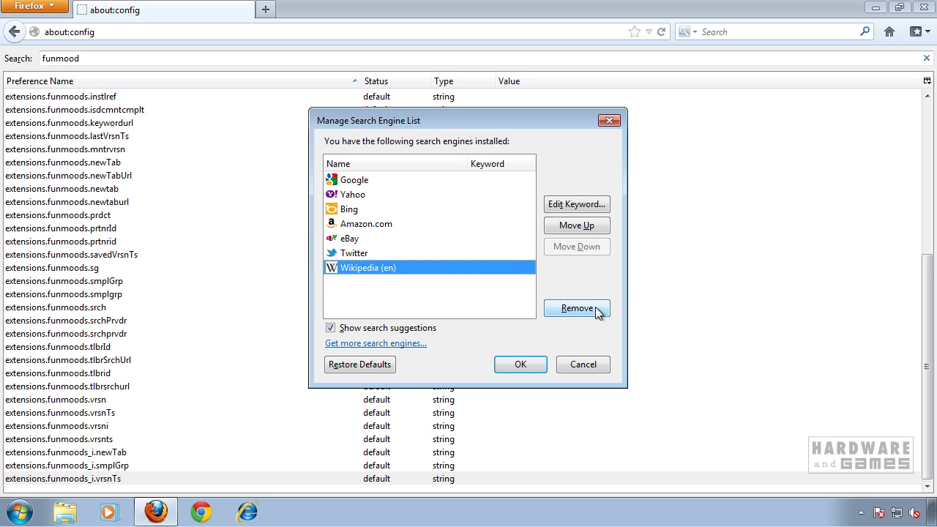
click(534, 365)
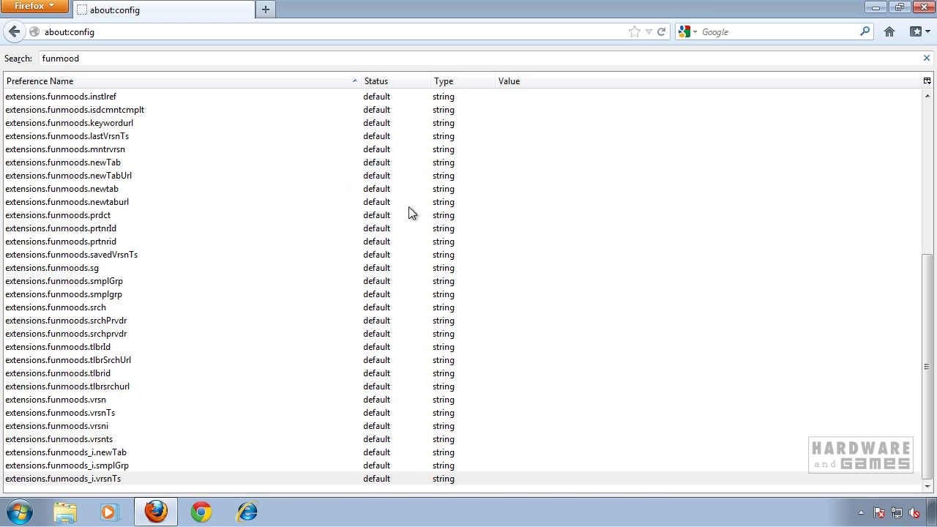
click(887, 33)
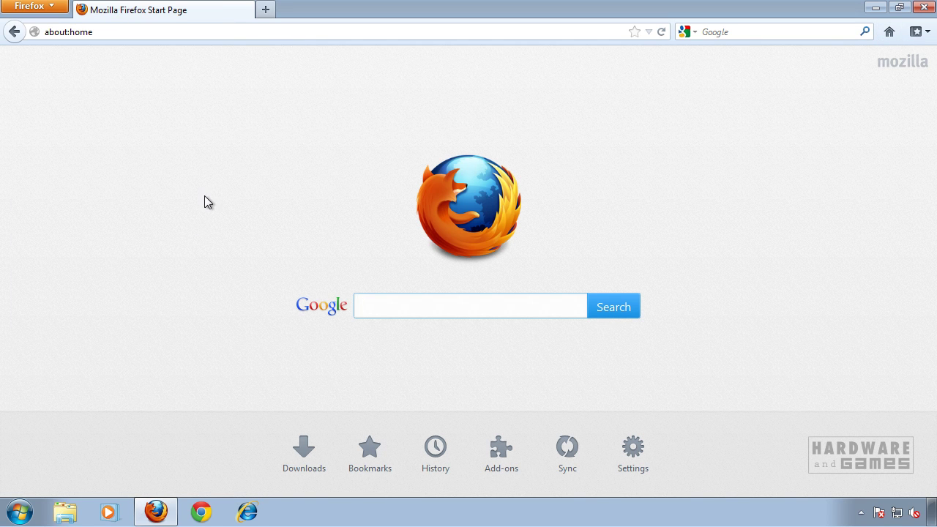
Launch Chrome and set startup to open the New Tab page, removing Babylon Search
click(924, 8)
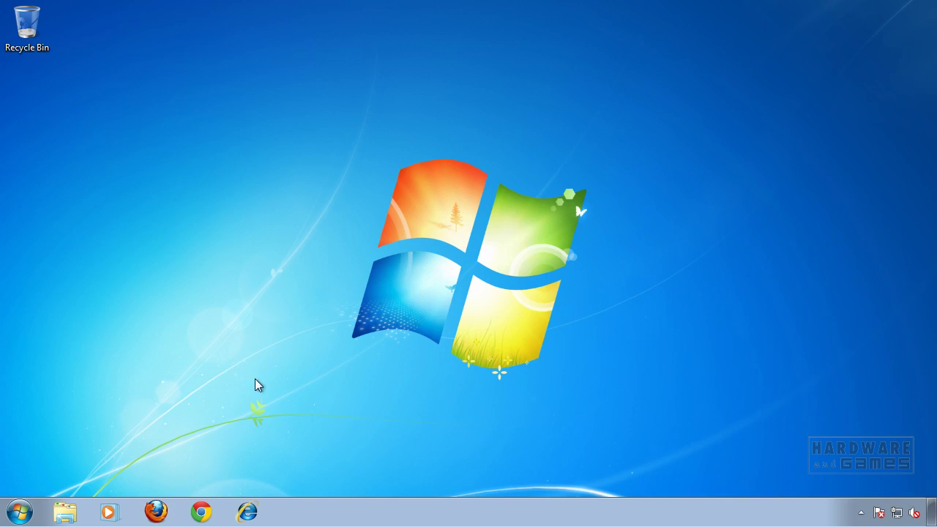
click(202, 511)
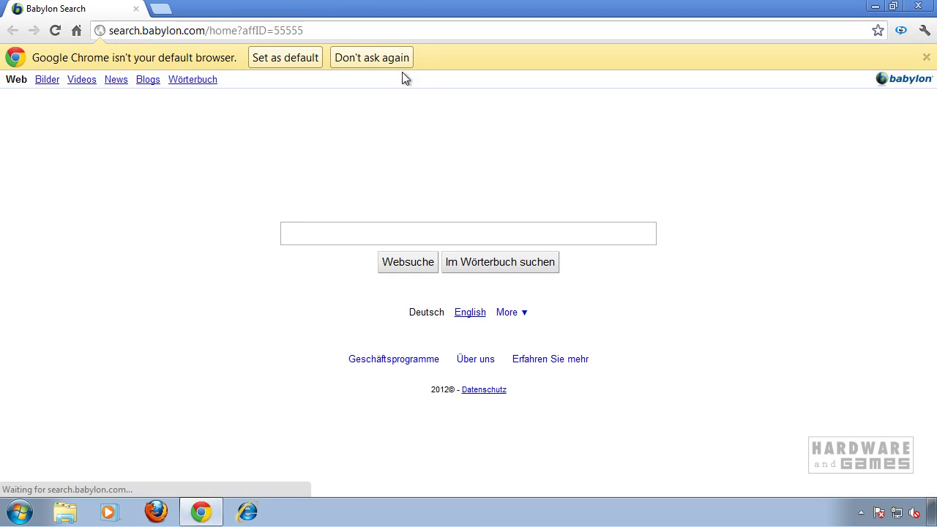
click(403, 63)
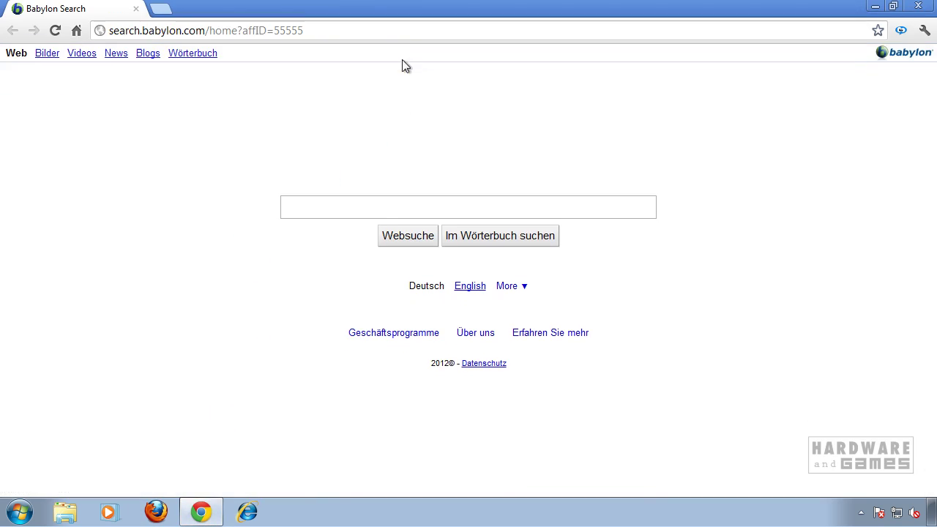
click(925, 31)
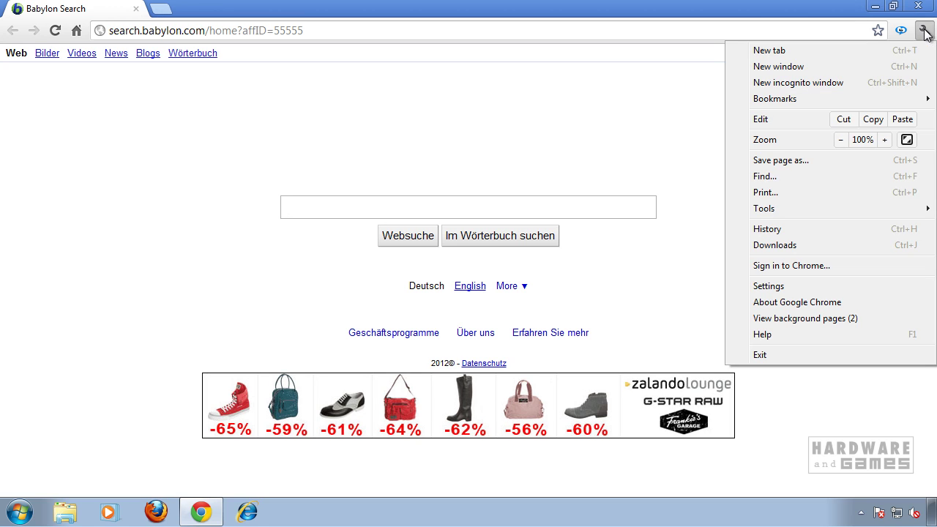
click(790, 287)
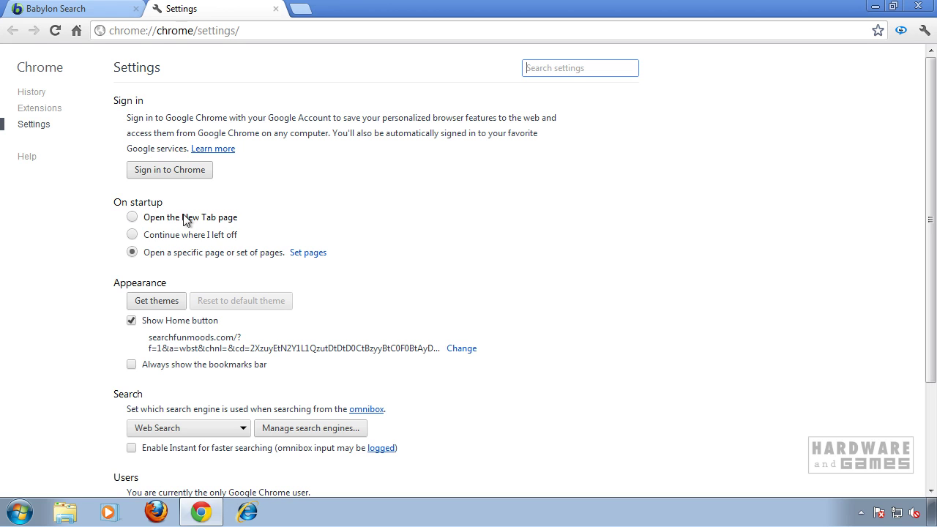
click(308, 254)
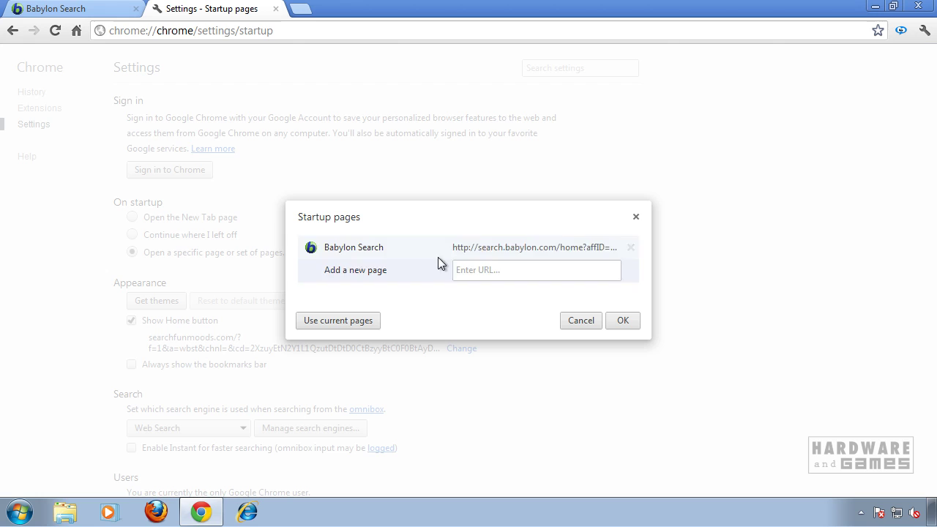
click(631, 248)
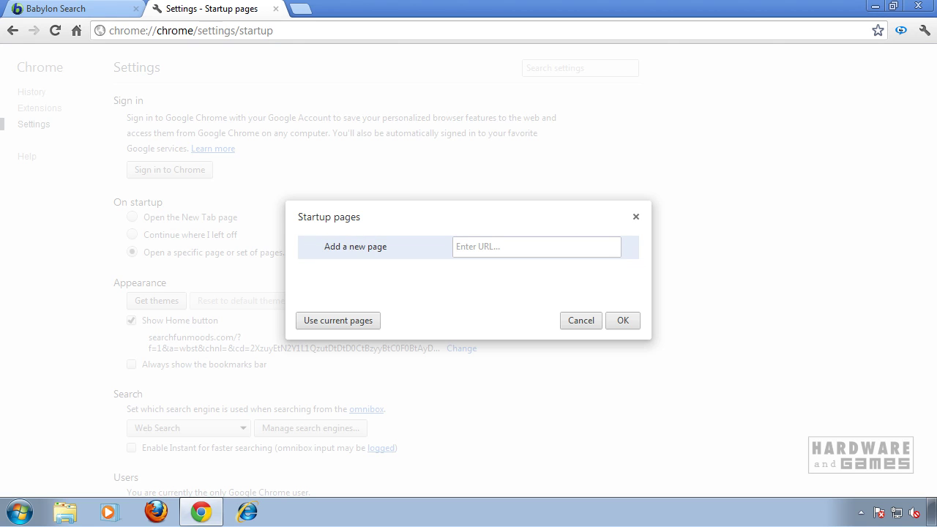
click(623, 321)
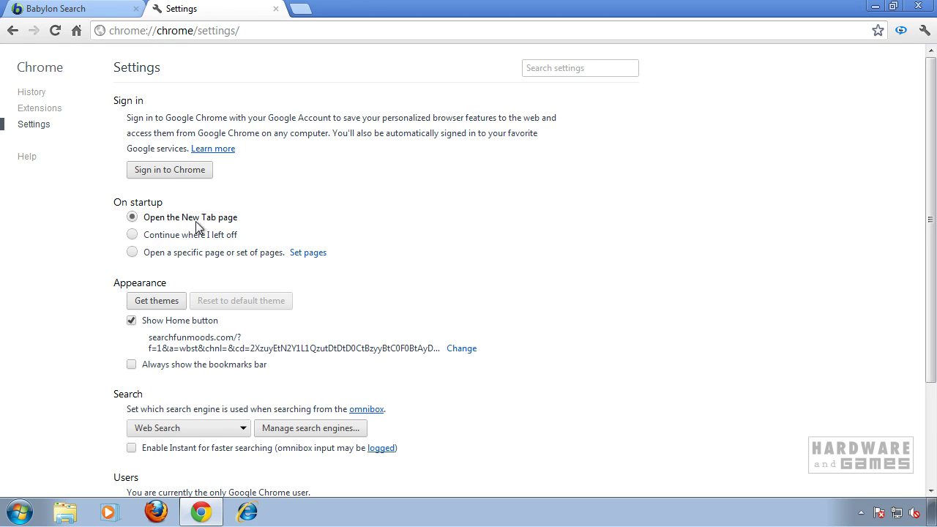
Clear the searchfunmoods home page address and make the home page the New Tab page
scroll(454, 238, down, 1)
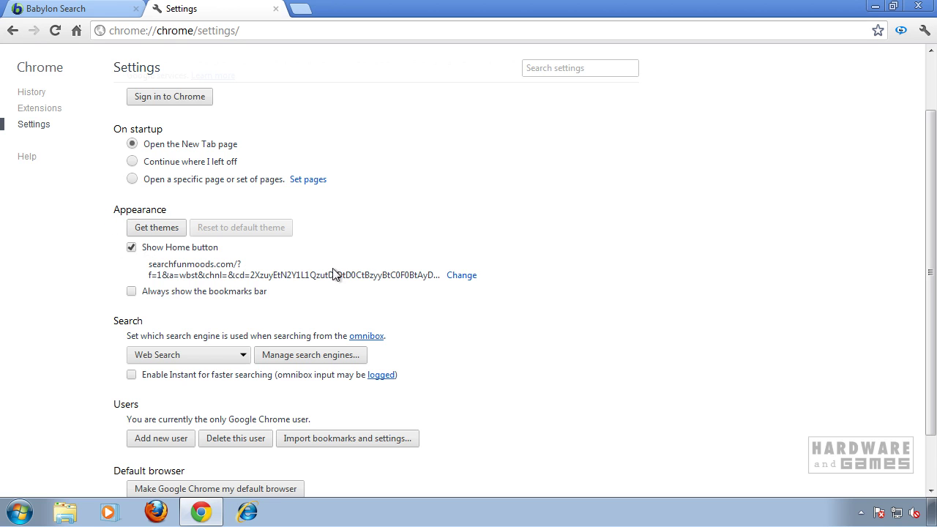
click(463, 275)
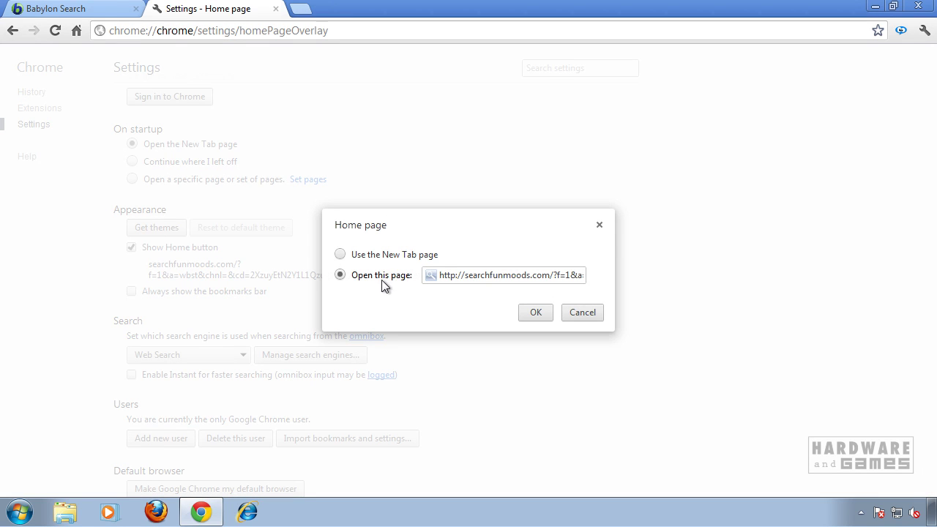
click(481, 274)
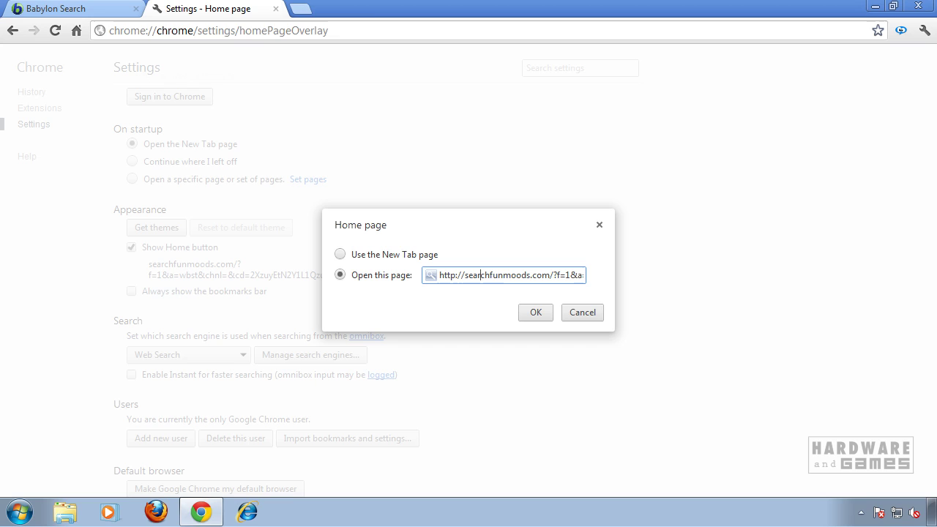
key(ctrl+a)
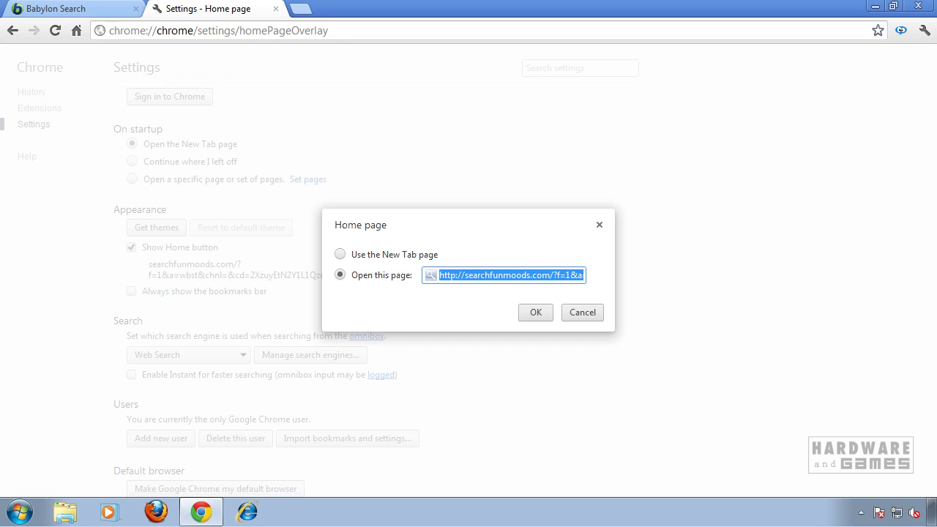
key(BackSpace)
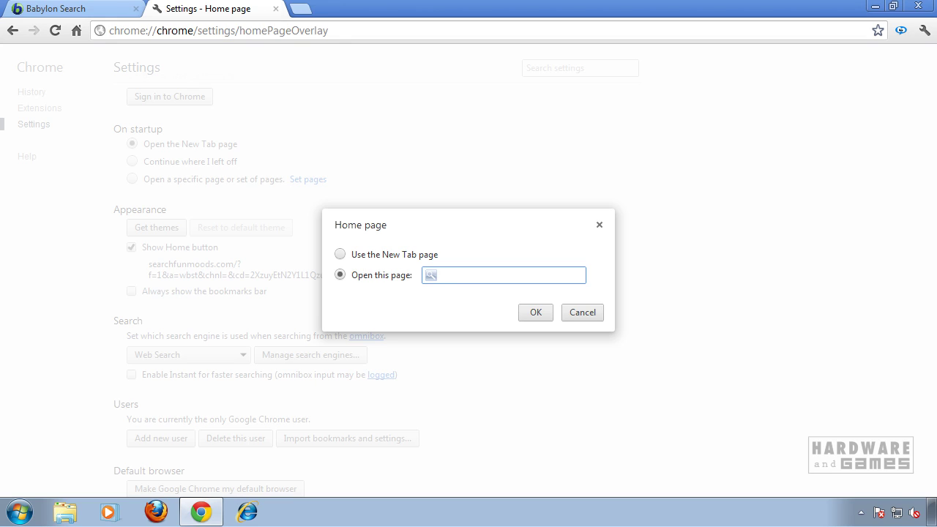
click(340, 254)
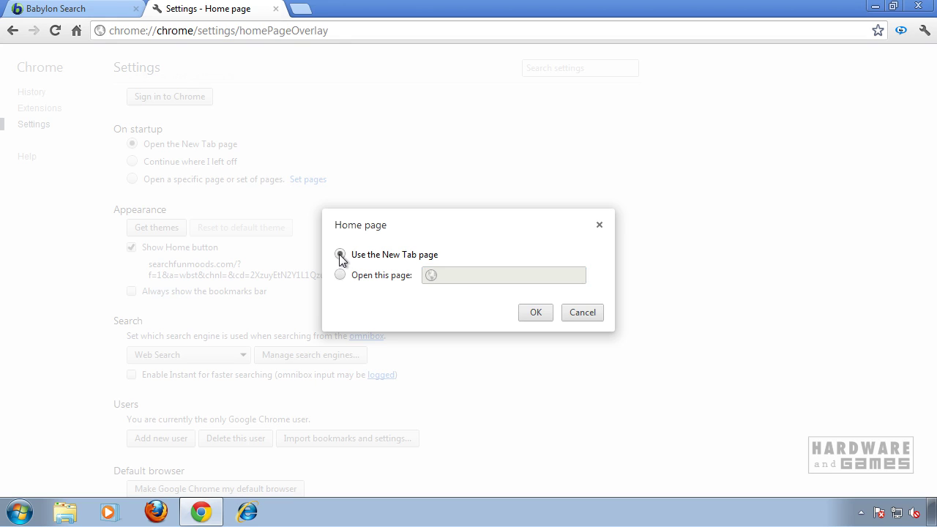
Confirm the New Tab home page, make Google default, and delete Babylon and Web Search engines
click(536, 315)
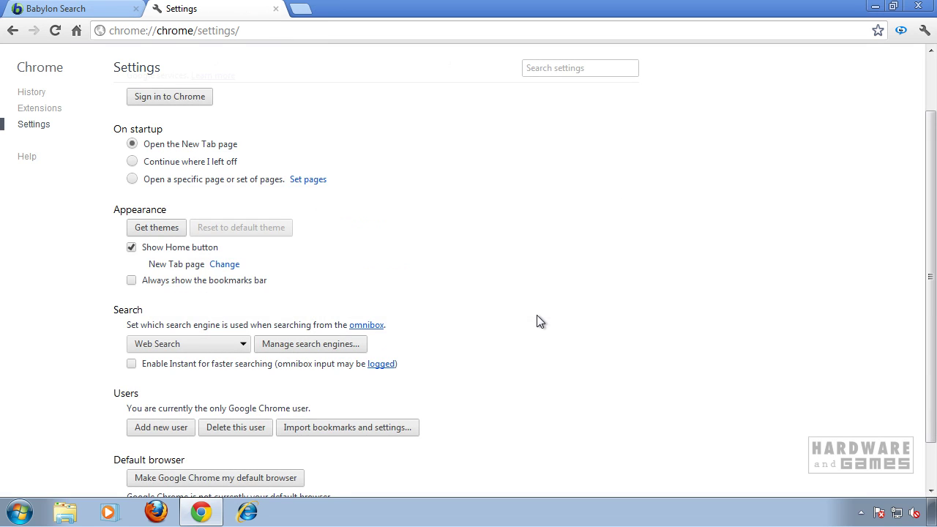
scroll(538, 307, down, 2)
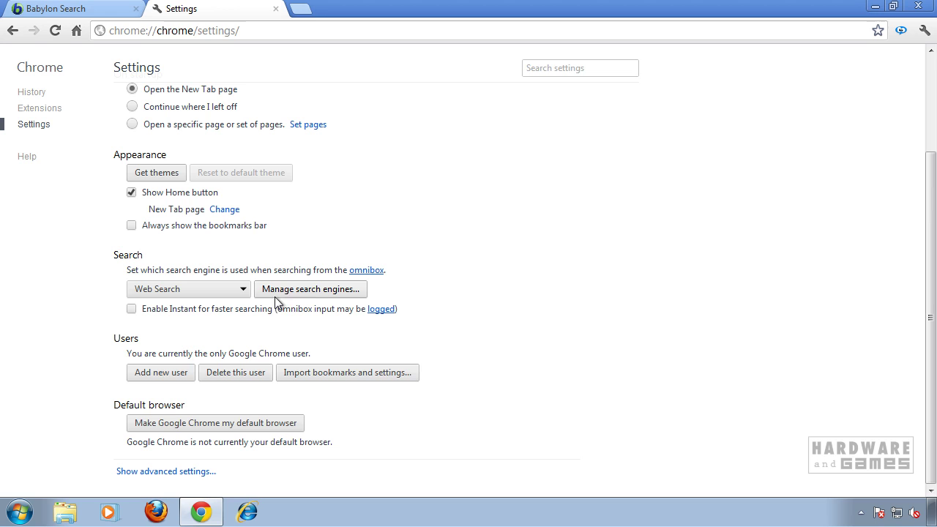
click(309, 292)
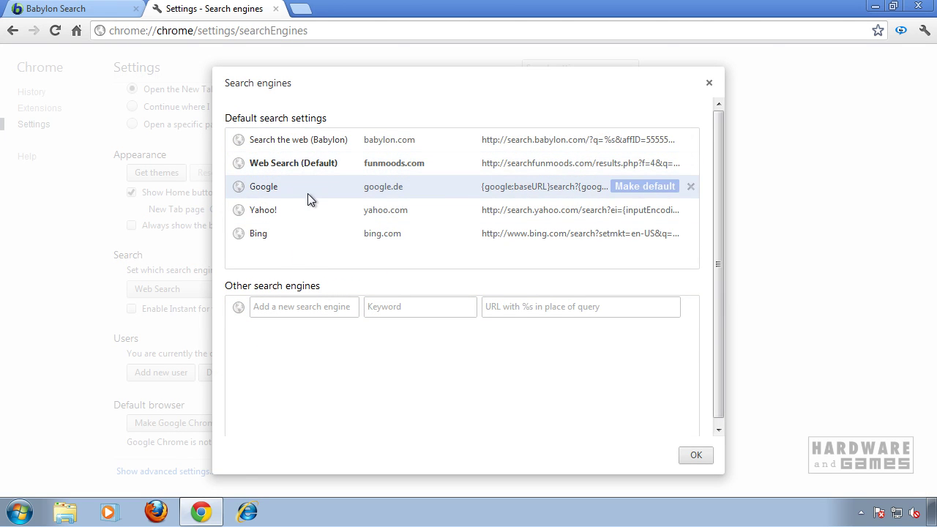
mouse_move(461, 186)
click(646, 186)
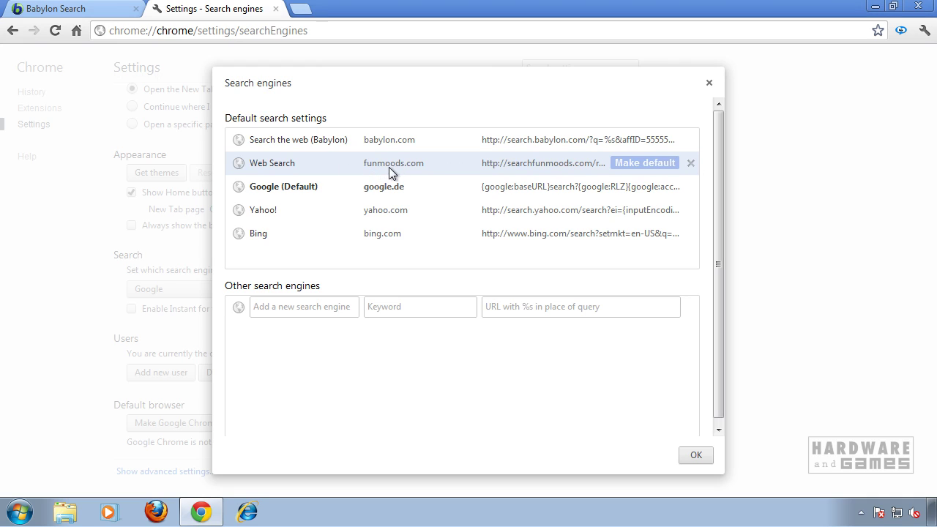
click(692, 141)
click(692, 141)
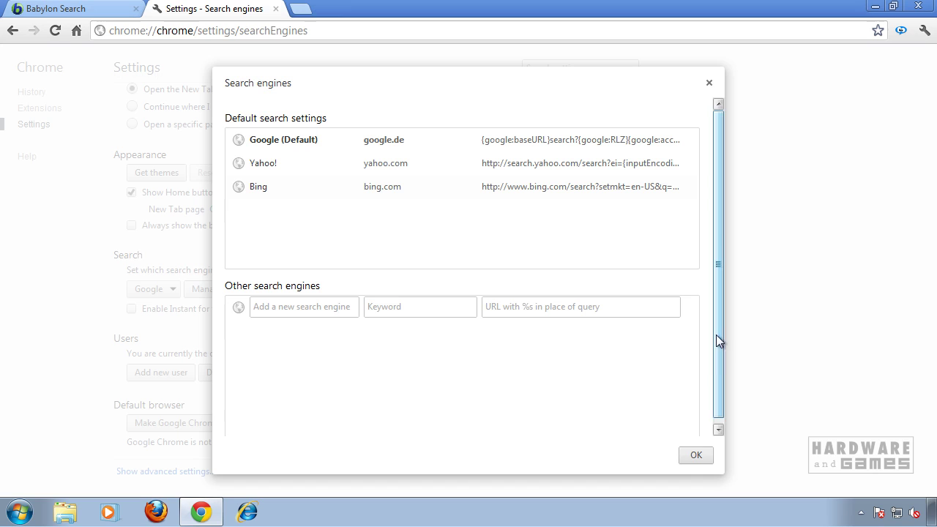
click(696, 457)
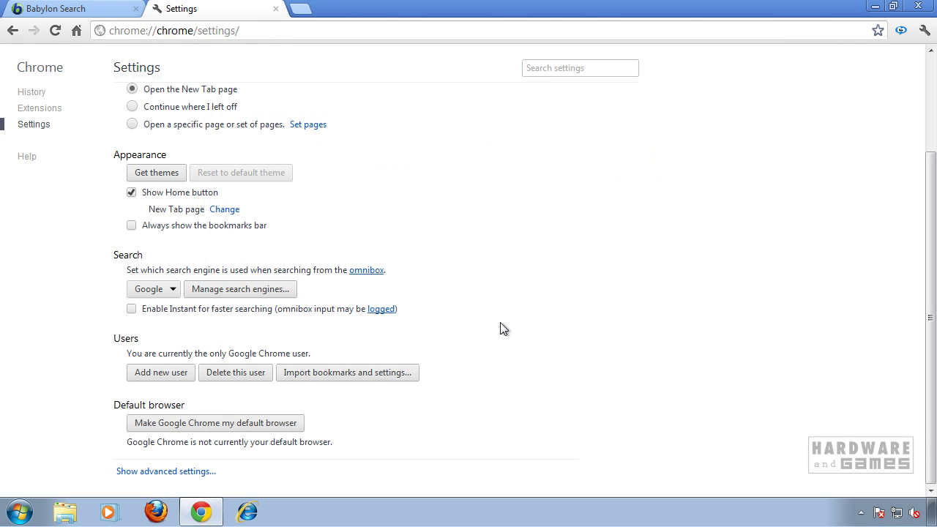
scroll(536, 375, up, 1)
scroll(531, 380, up, 2)
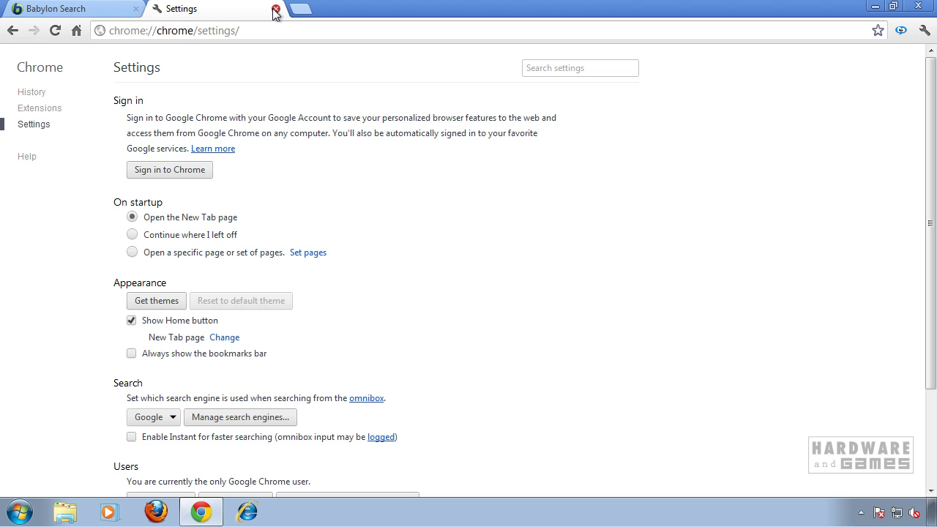
Remove the Funmoods and SpeedDial extensions, then load the clean New Tab home page
click(54, 114)
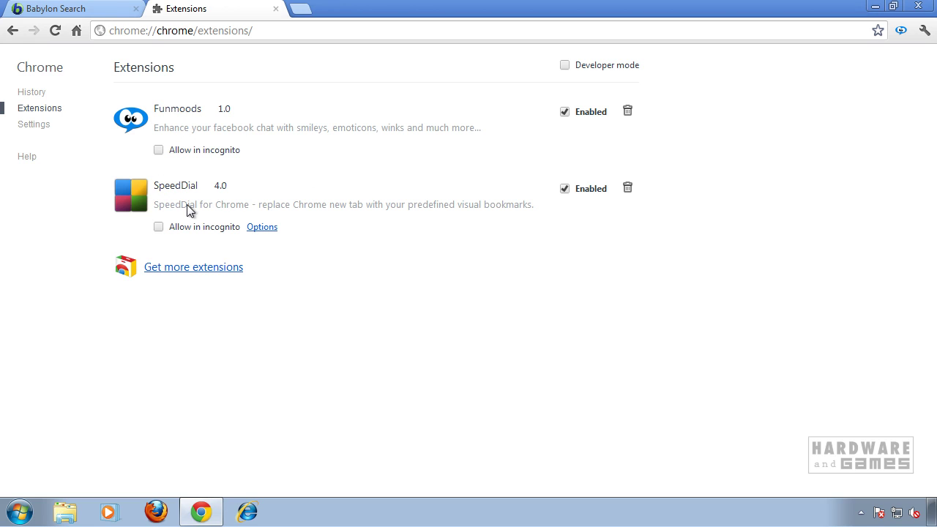
click(627, 111)
click(478, 286)
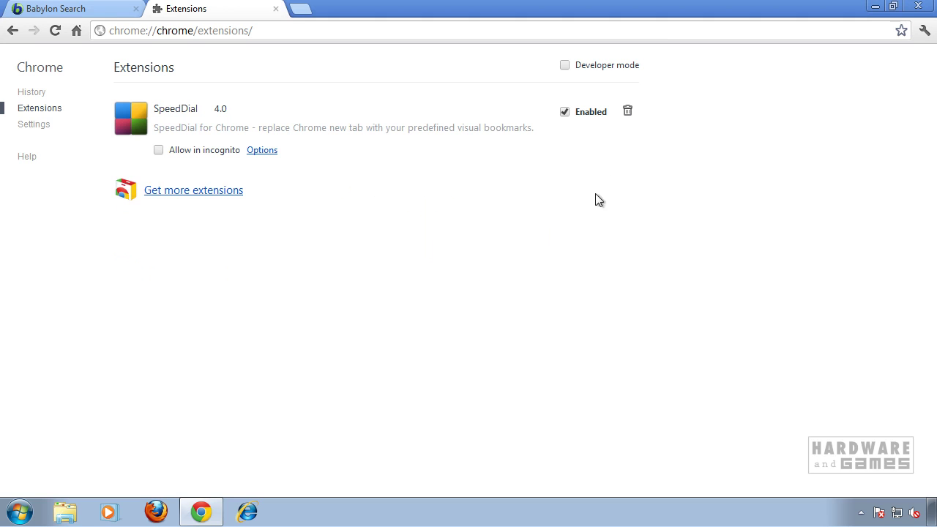
click(627, 114)
click(461, 285)
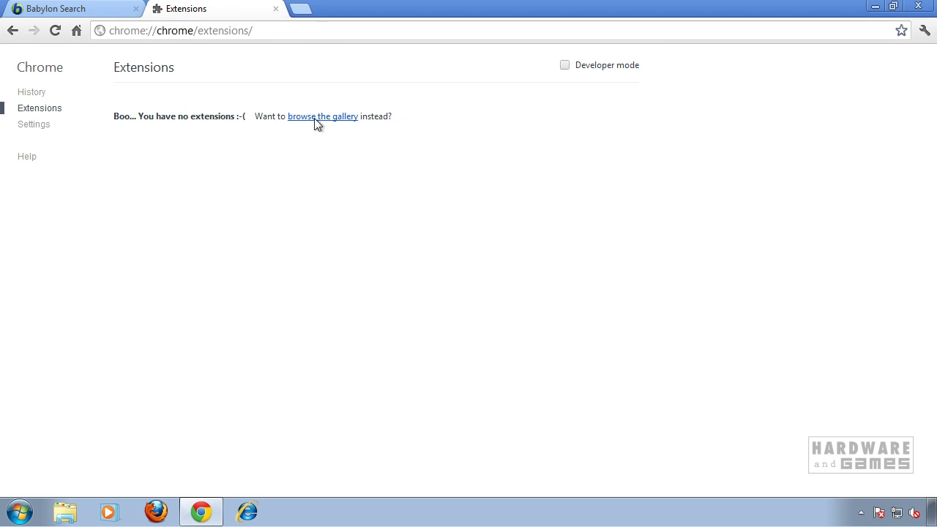
click(275, 9)
click(75, 32)
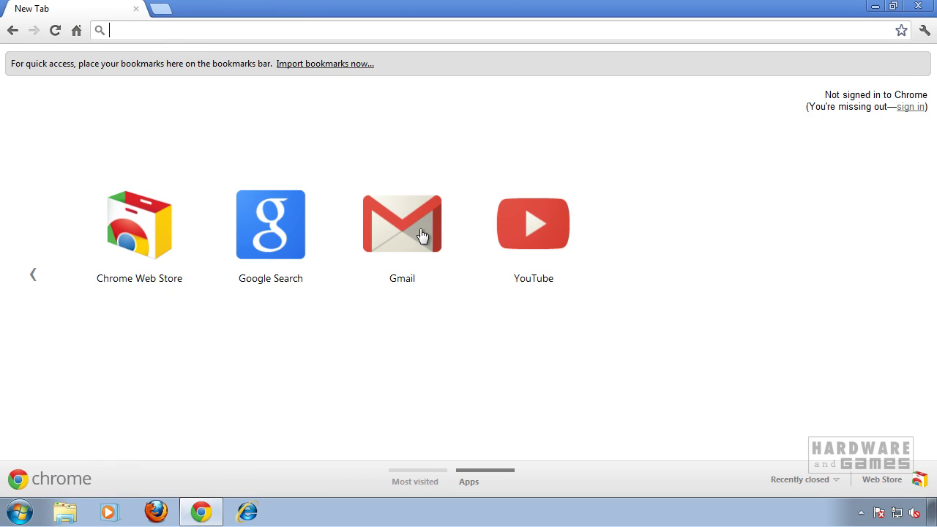
Close Chrome, launch Internet Explorer and open Internet Options' Advanced settings
click(917, 9)
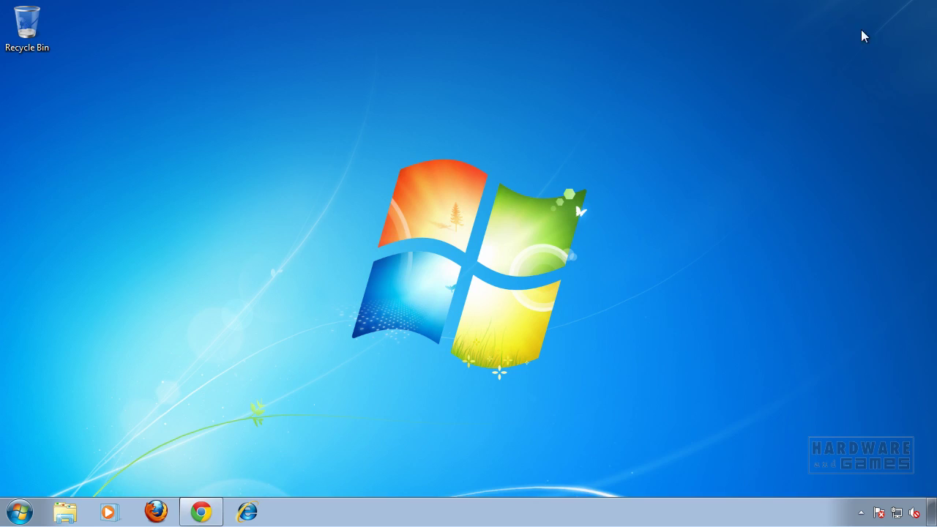
click(247, 512)
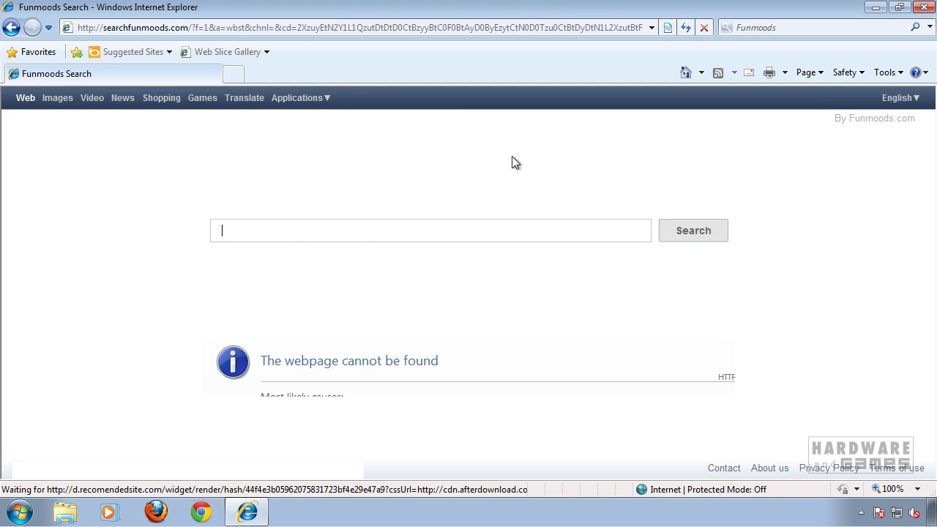
click(887, 72)
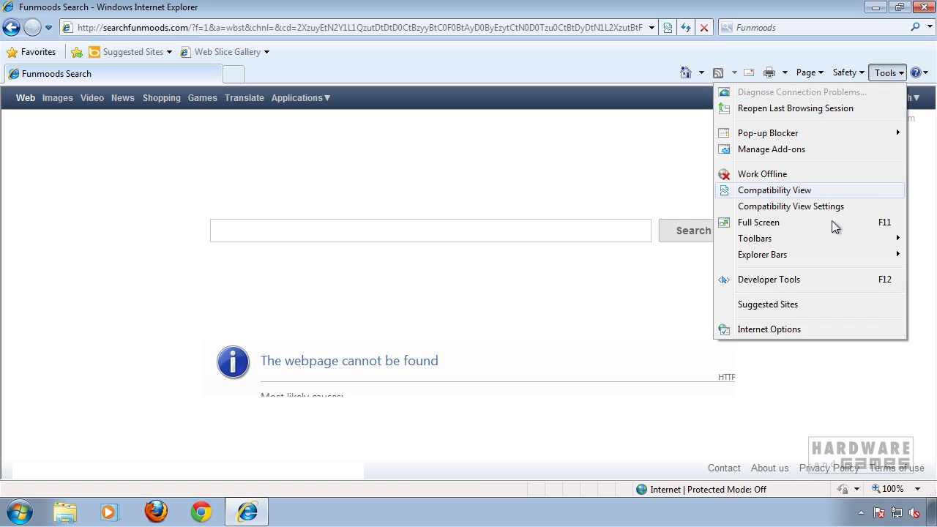
click(820, 329)
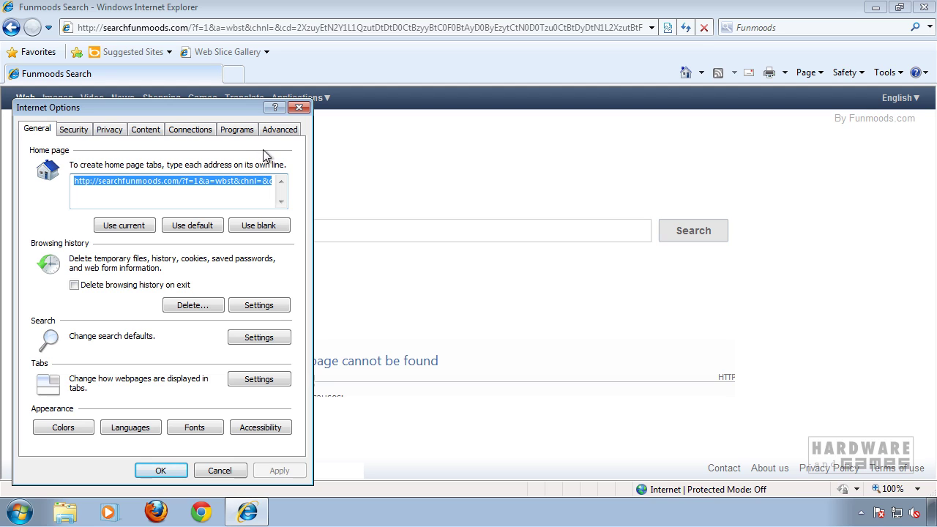
click(280, 130)
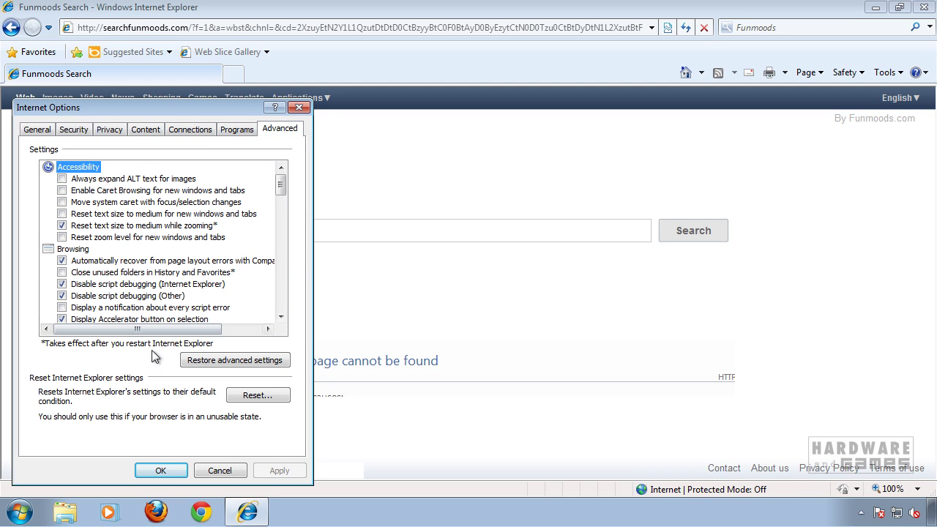
Reset Internet Explorer with Delete personal settings ticked and acknowledge the restart notice
click(276, 403)
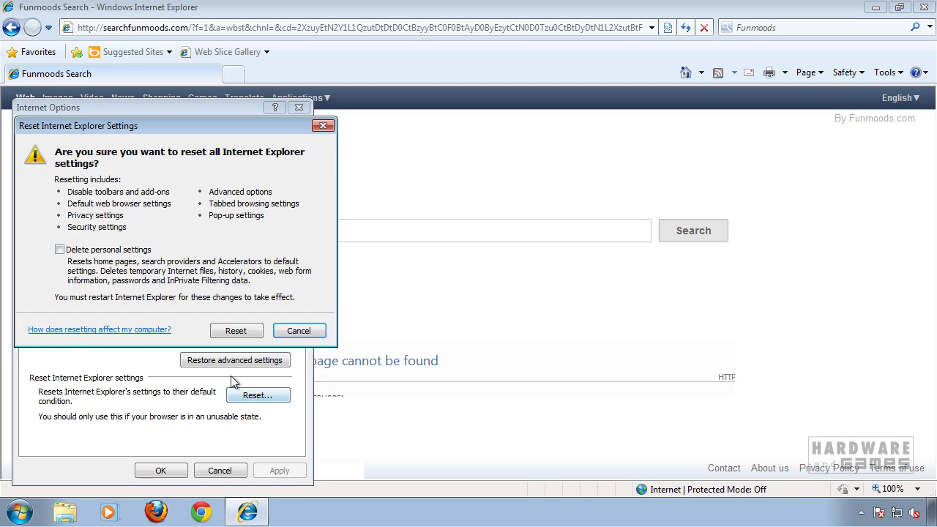
click(59, 249)
click(235, 331)
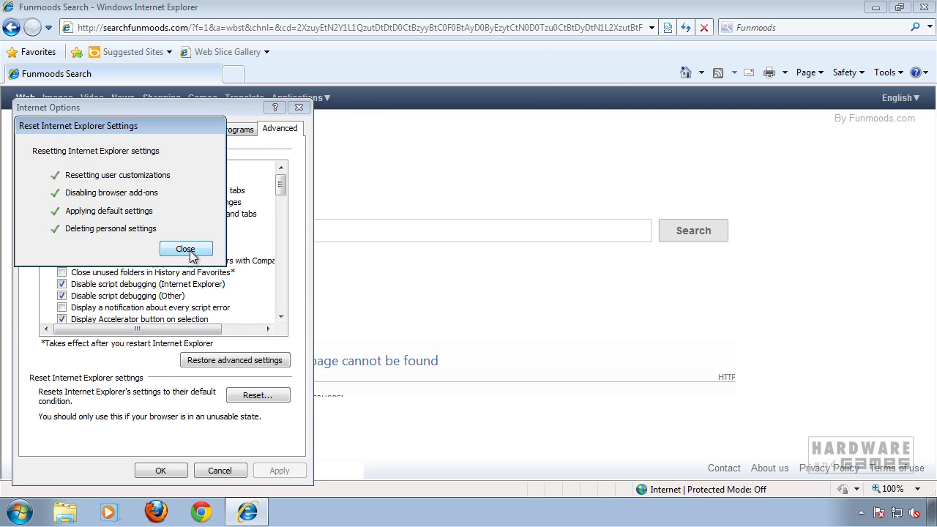
click(187, 249)
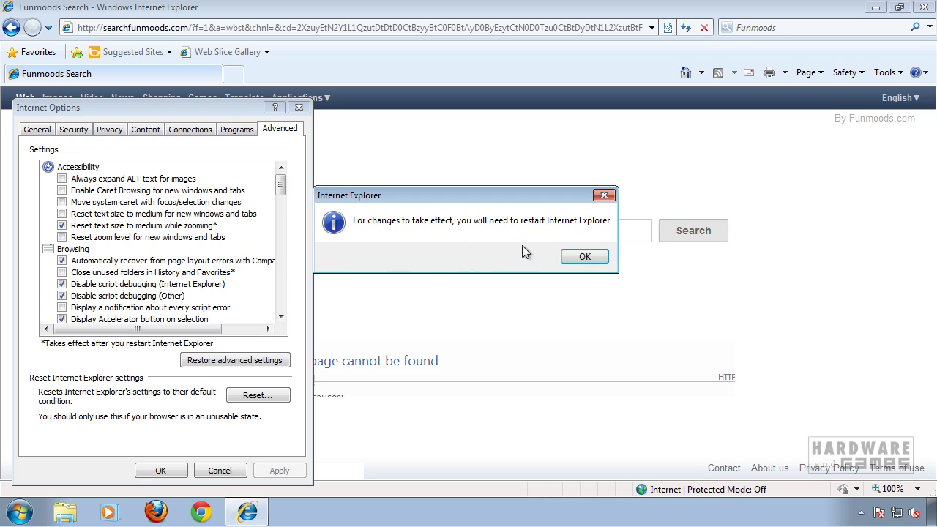
click(593, 259)
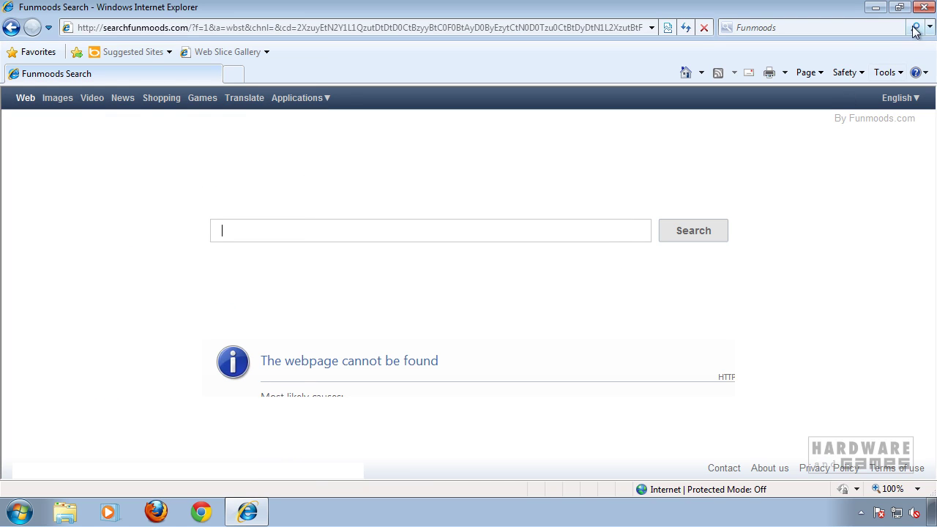
Restart Internet Explorer and dismiss the Internet Explorer 8 setup welcome
click(923, 7)
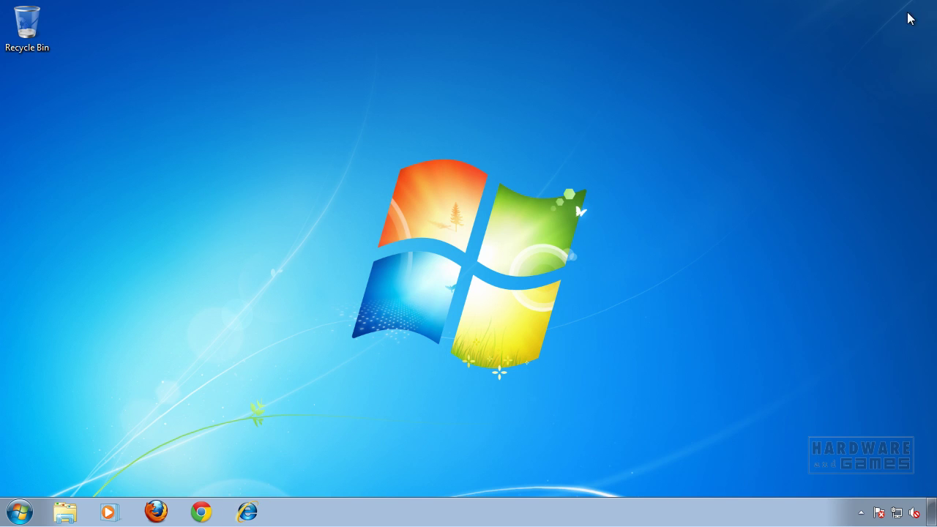
click(247, 511)
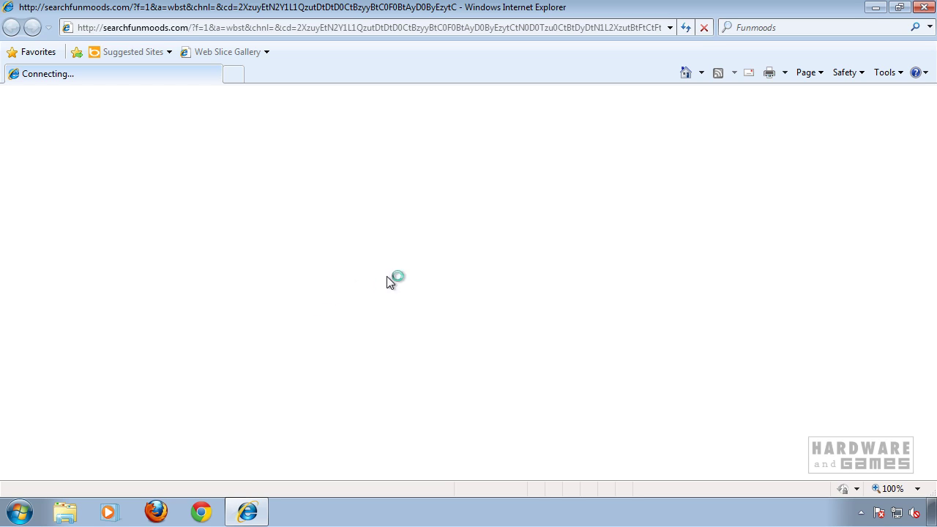
click(895, 73)
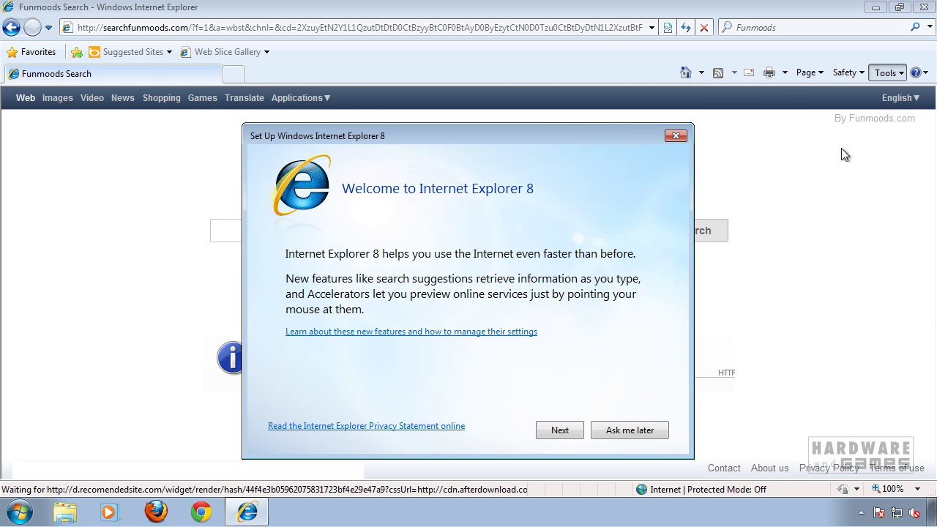
click(628, 431)
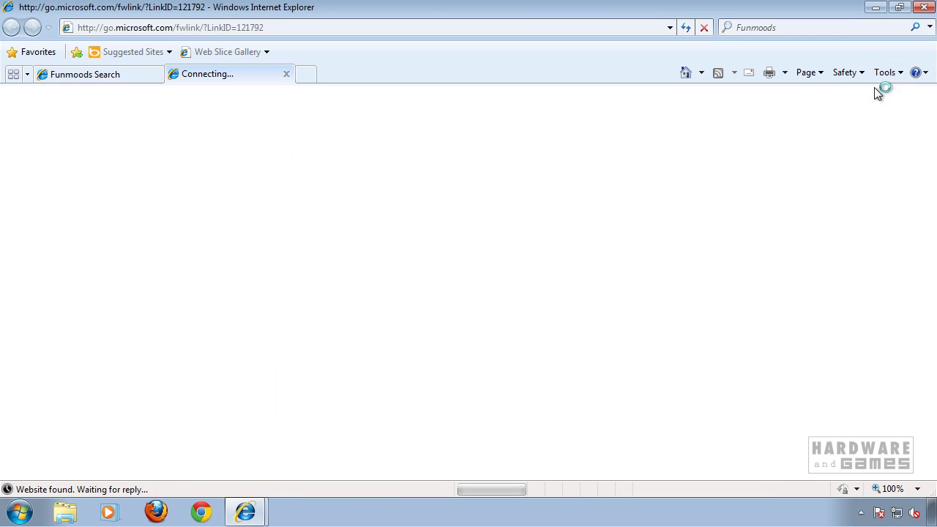
Set the home page back to the default Microsoft address in Internet Options
key(alt+x)
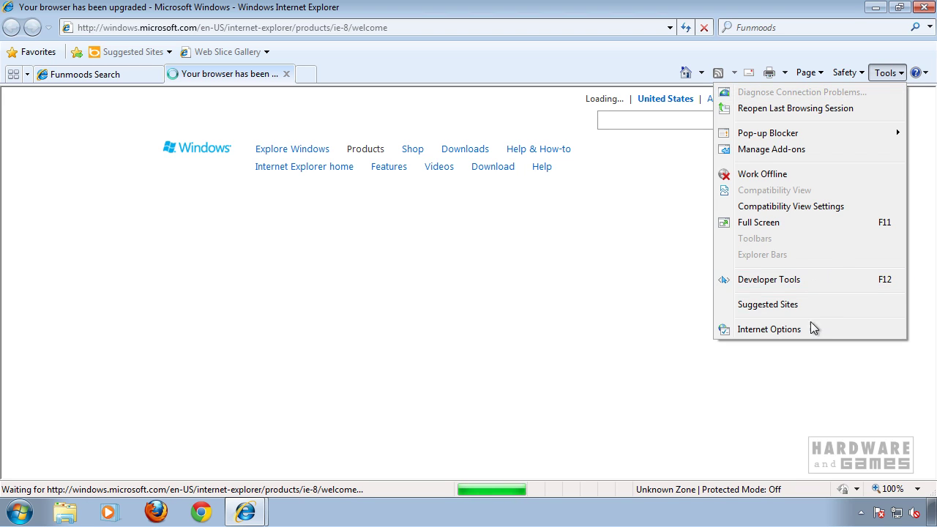
click(814, 330)
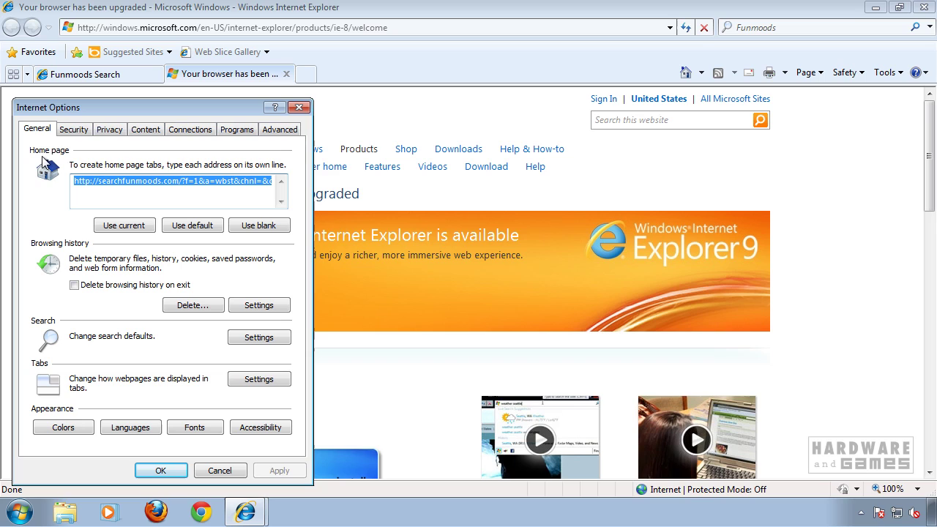
click(190, 229)
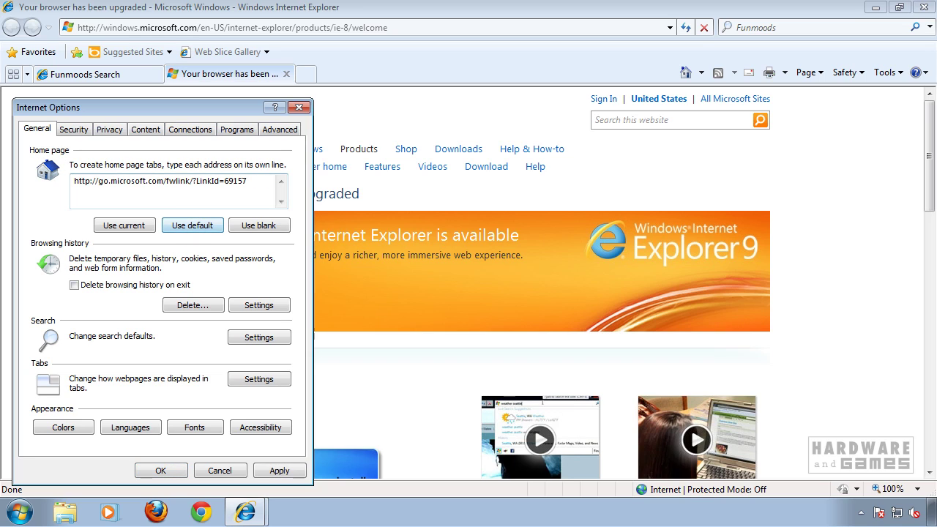
click(278, 471)
click(158, 470)
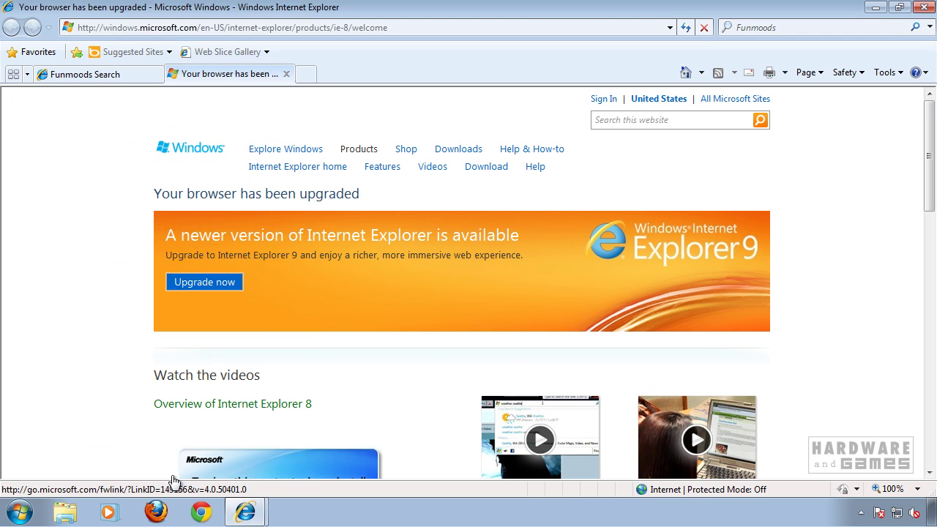
In IE8's add-on manager, review the Funmoods Toolbar and Funmoods Helper Object entries
click(887, 73)
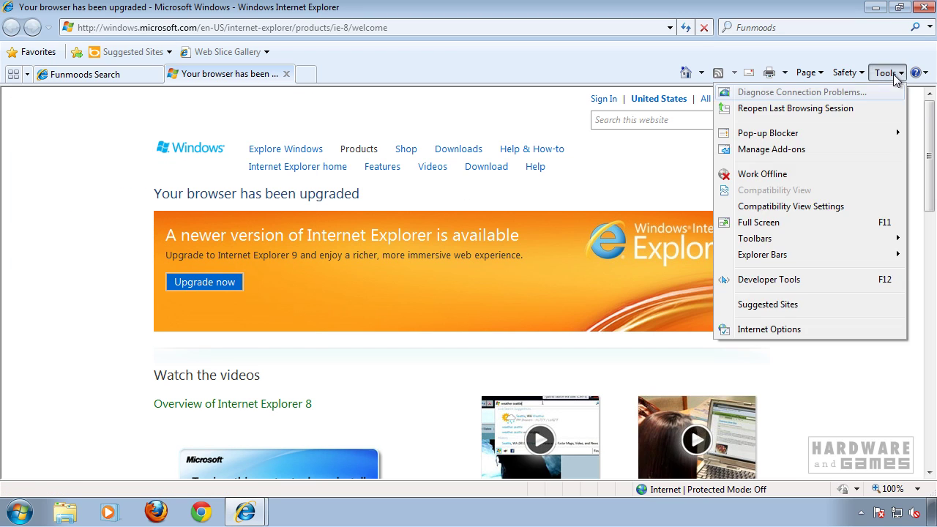
click(803, 149)
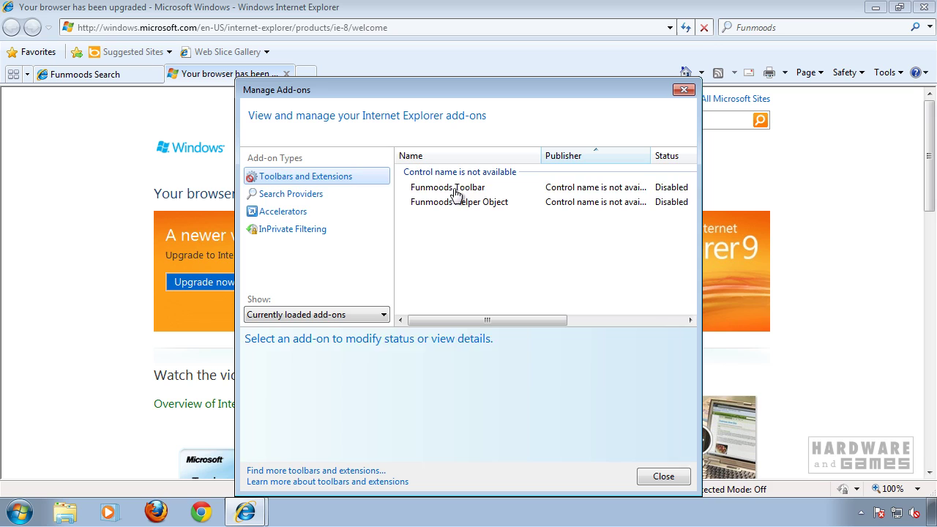
click(447, 189)
click(471, 203)
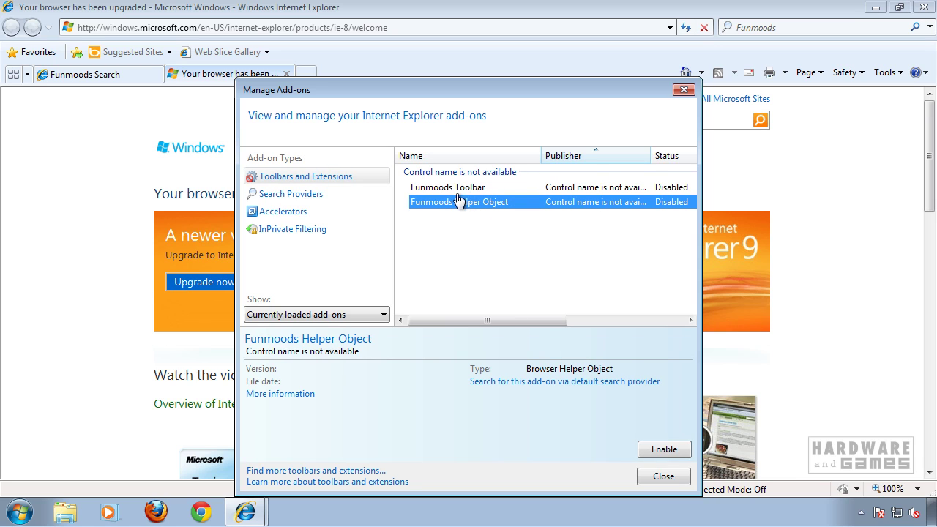
click(472, 189)
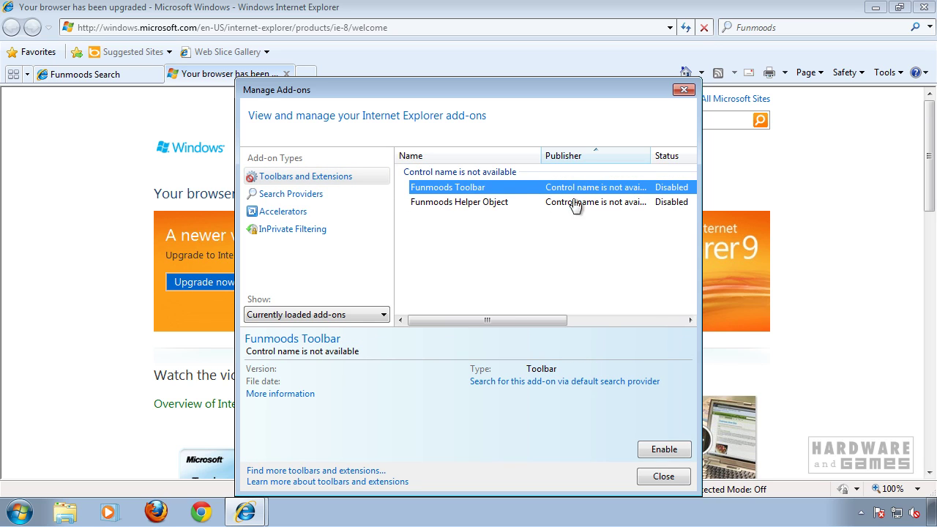
click(678, 206)
click(663, 188)
Make Bing the default search provider and remove the Funmoods search provider
click(320, 194)
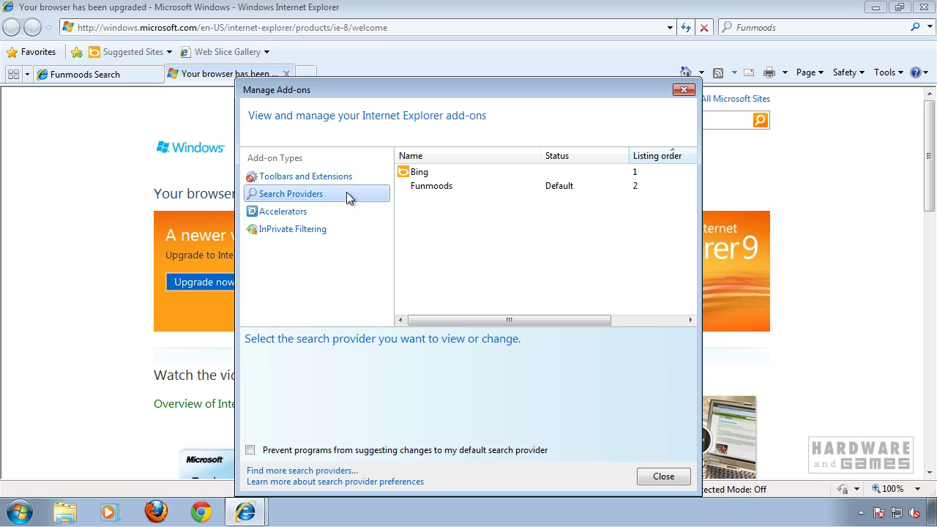
click(431, 175)
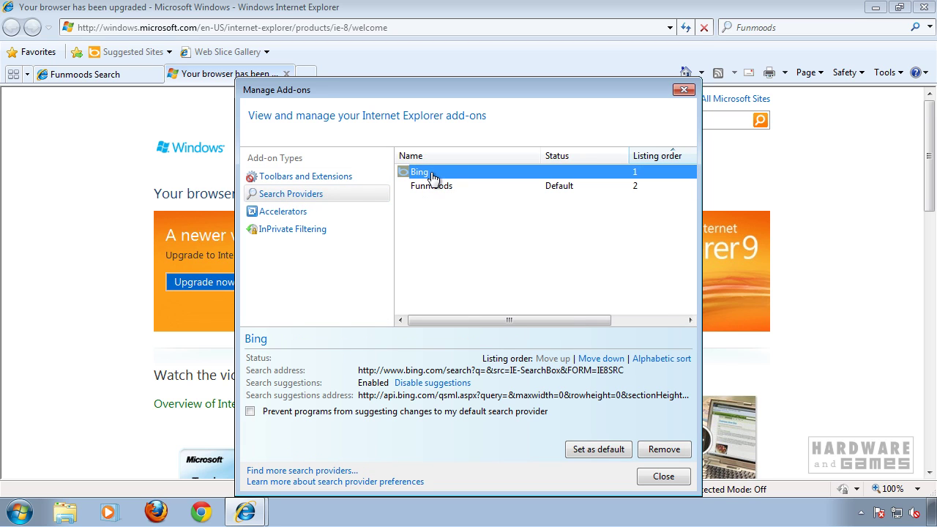
click(600, 450)
click(437, 187)
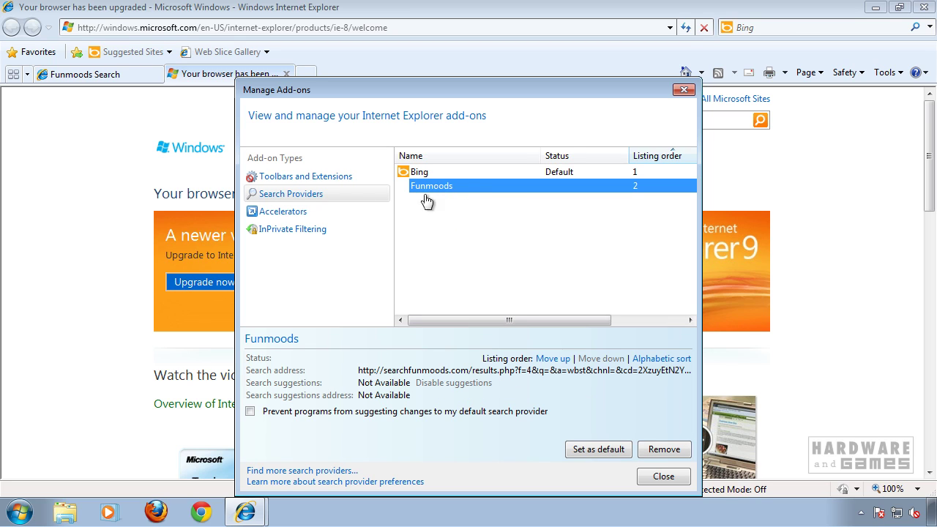
click(671, 452)
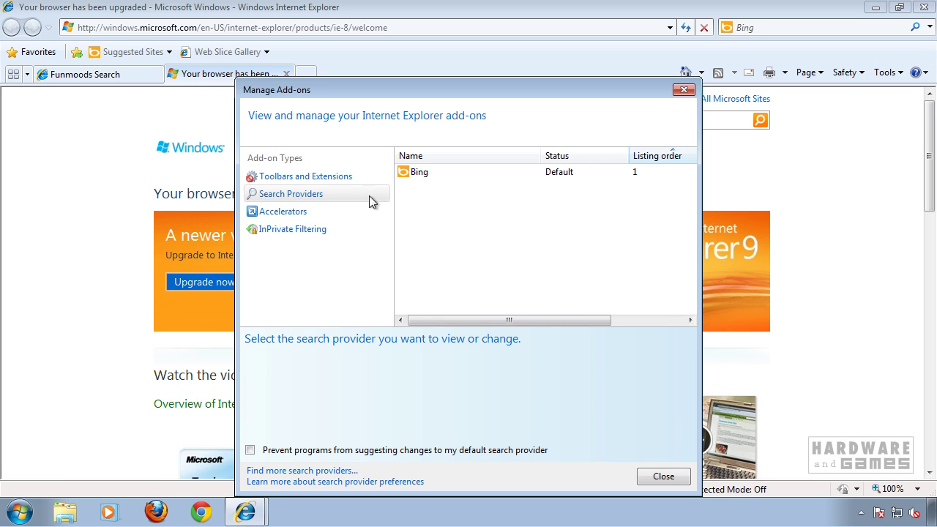
Glance over the remaining add-on lists, close the manager and welcome tab, and load the MSN home page
click(294, 218)
click(305, 229)
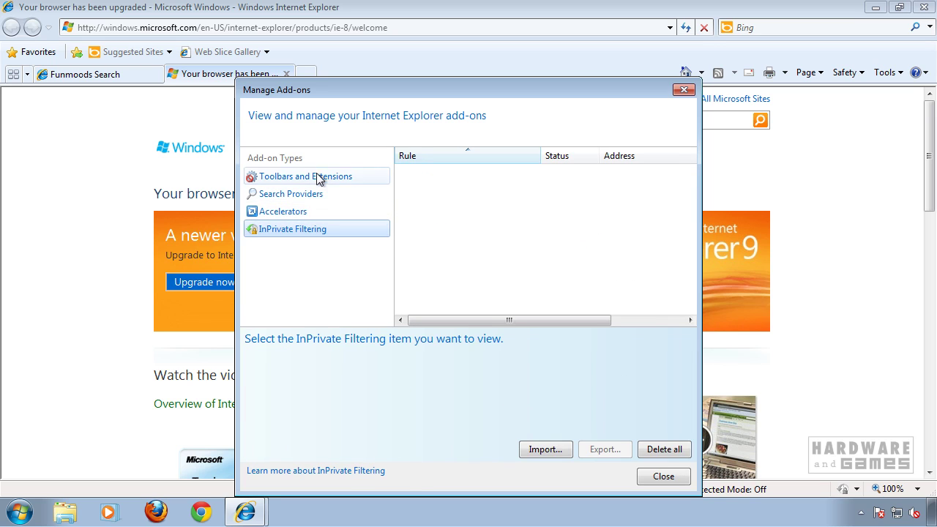
click(316, 176)
click(663, 475)
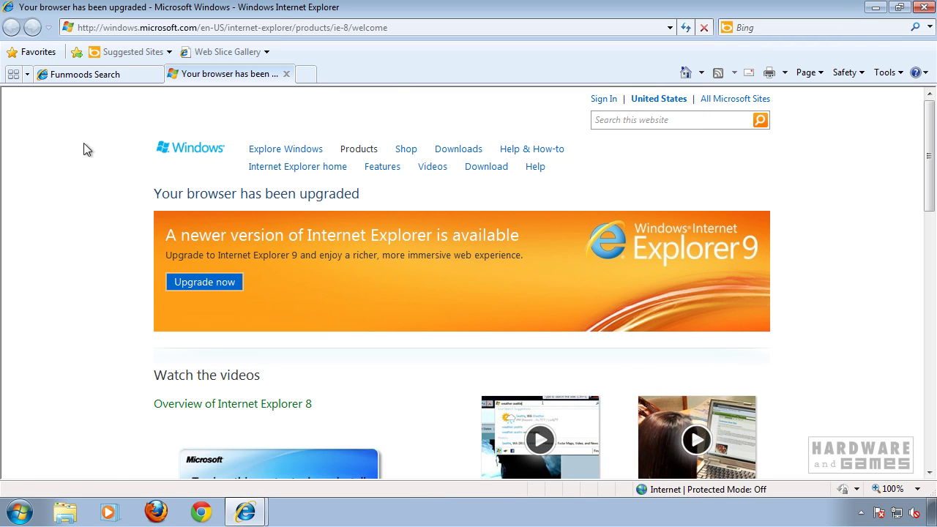
click(287, 74)
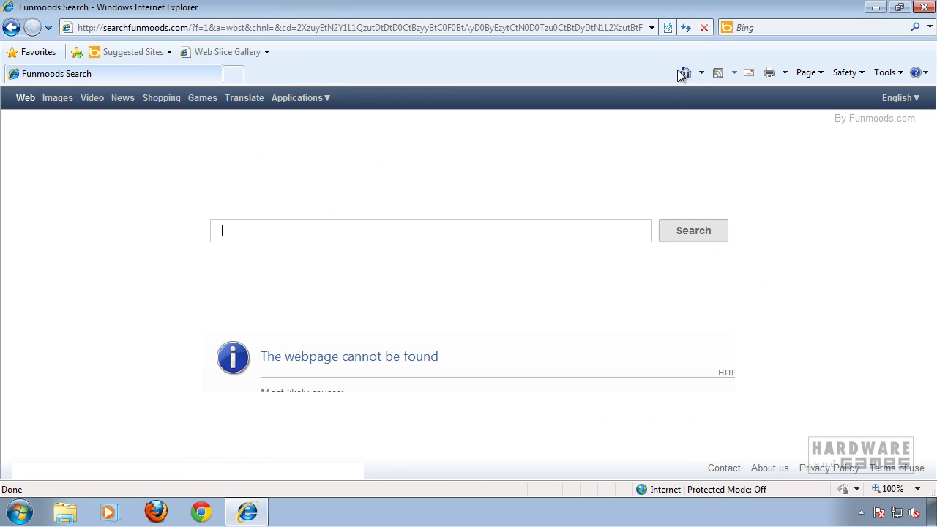
click(683, 74)
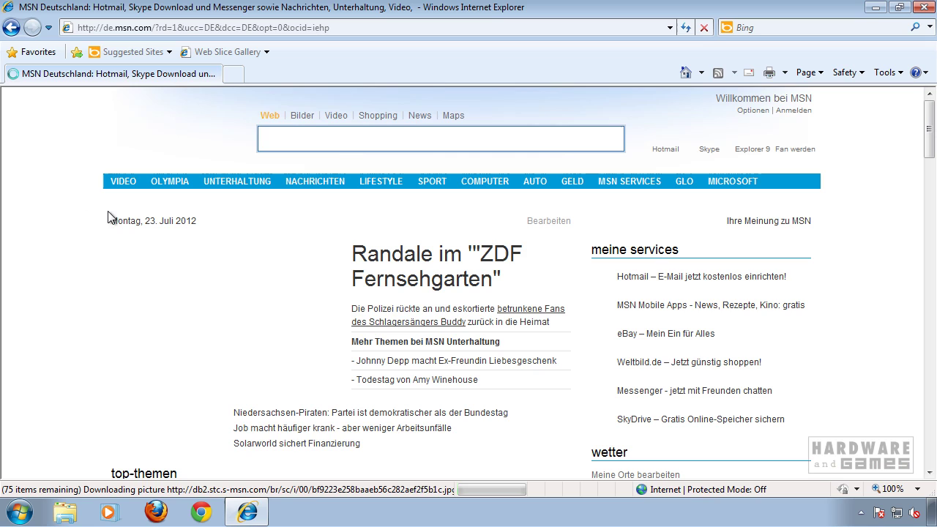